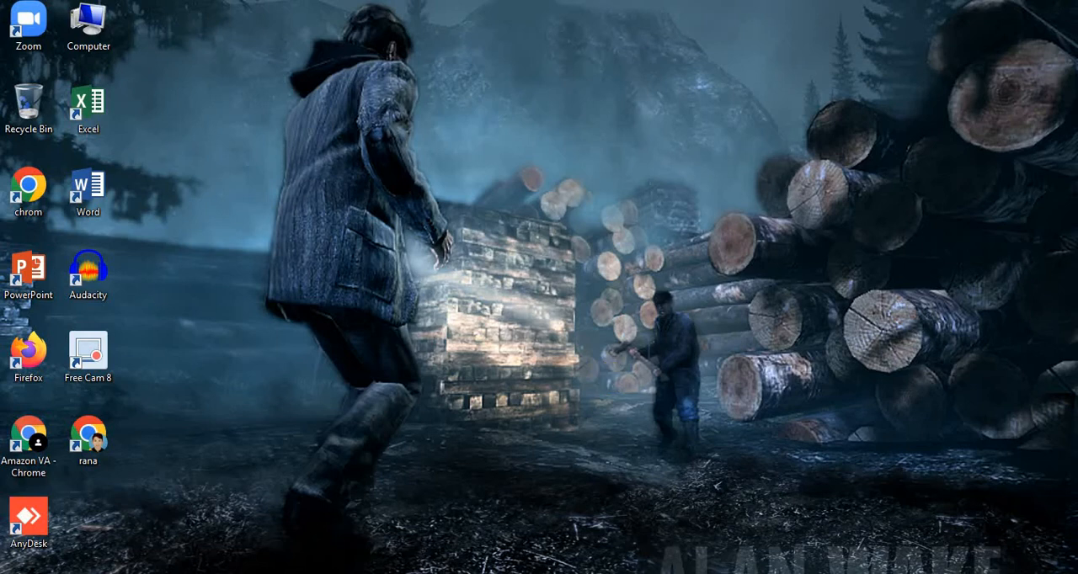
Switch to Chrome, search Google for "upwork" and open the upwork.com website.
key("alt+Tab")
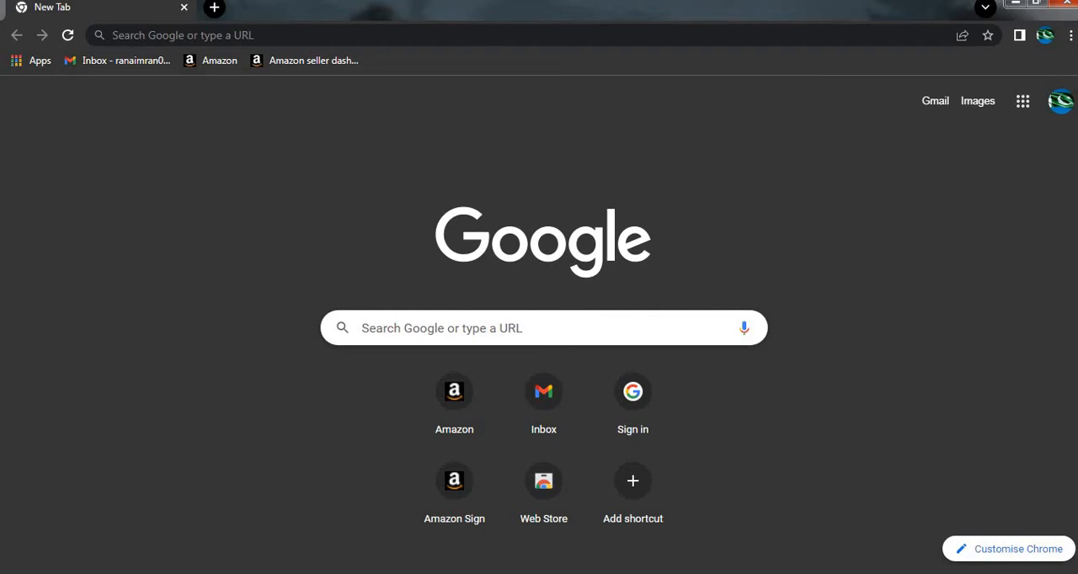
left_click(442, 34)
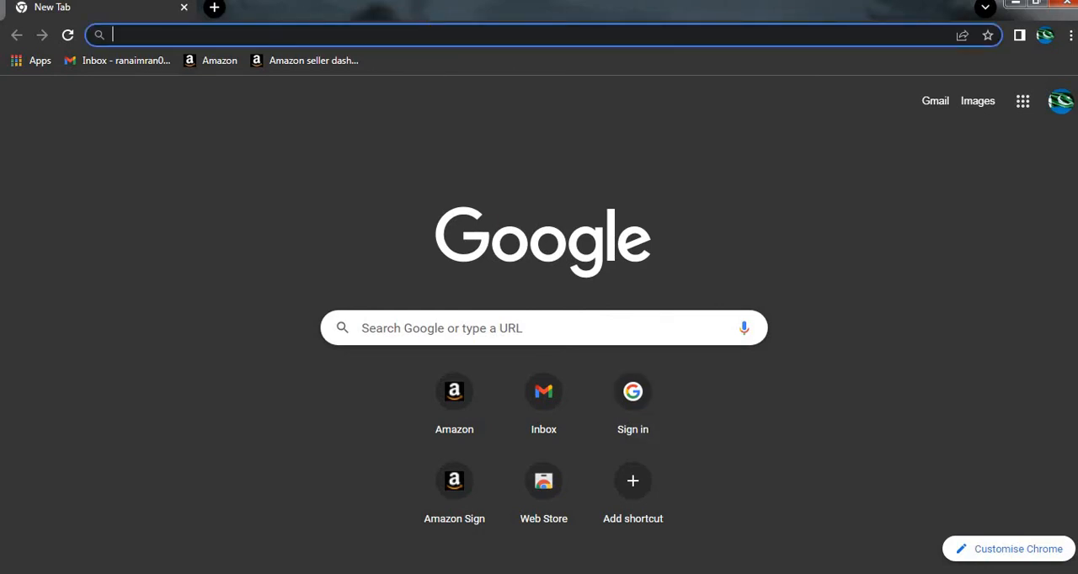
type("upwork")
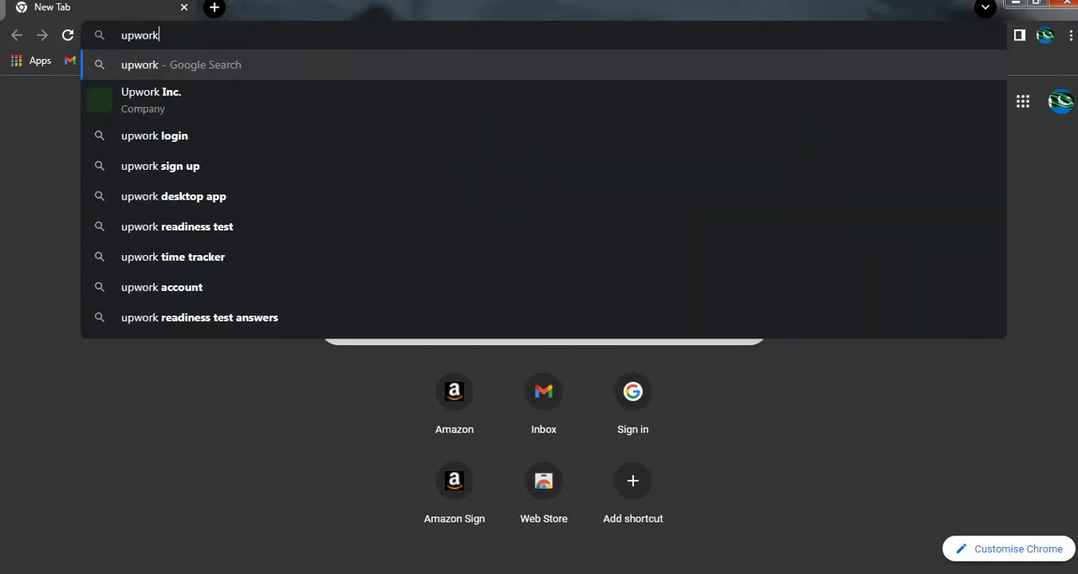
key("Return")
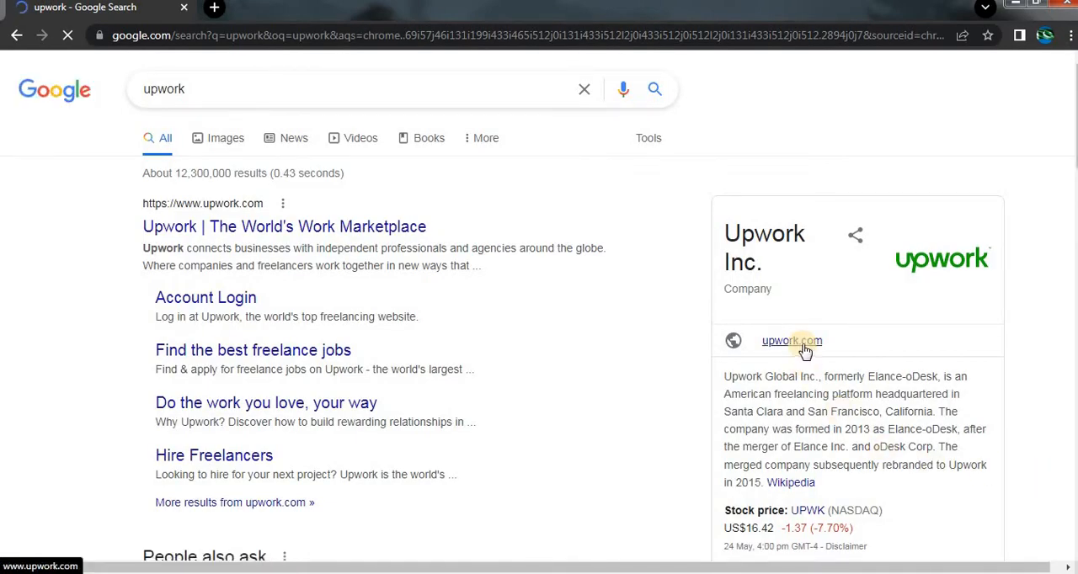
left_click(804, 348)
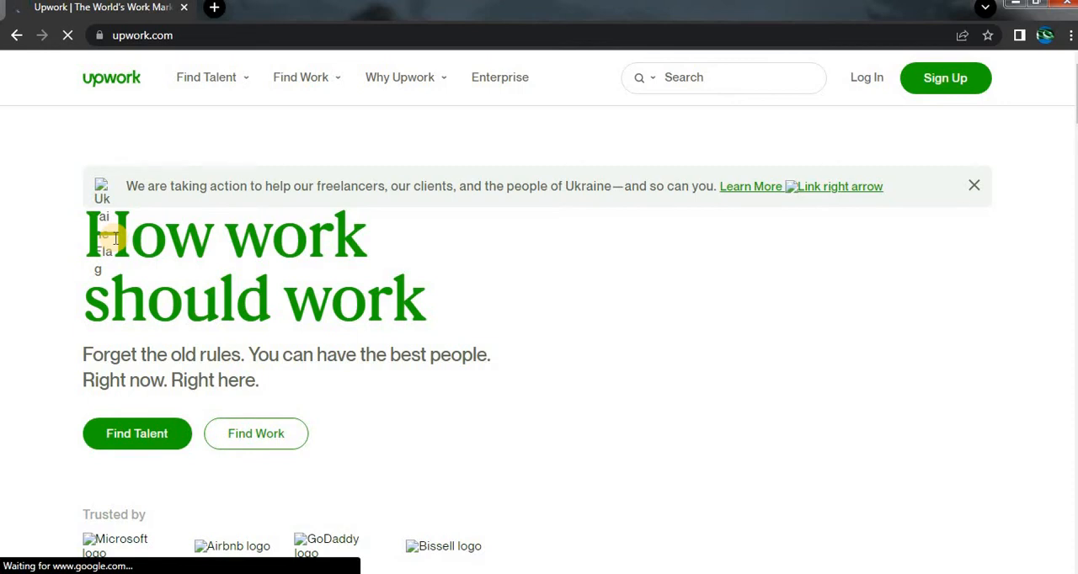
Look through the Upwork home page, including the talent categories and the section on why businesses use it.
left_click_drag(116, 239, 185, 298)
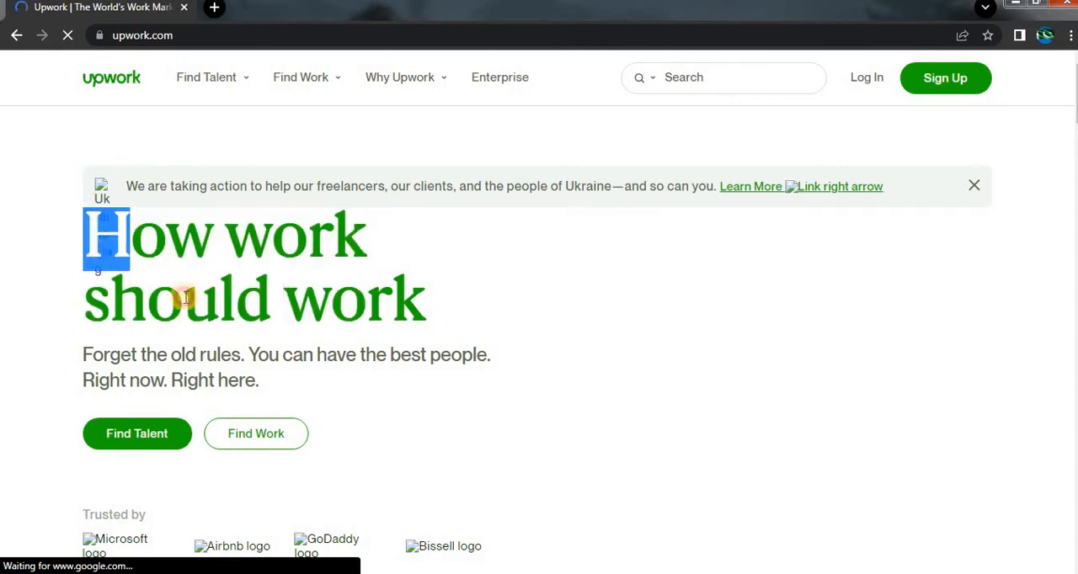
scroll(290, 301, "down", 1)
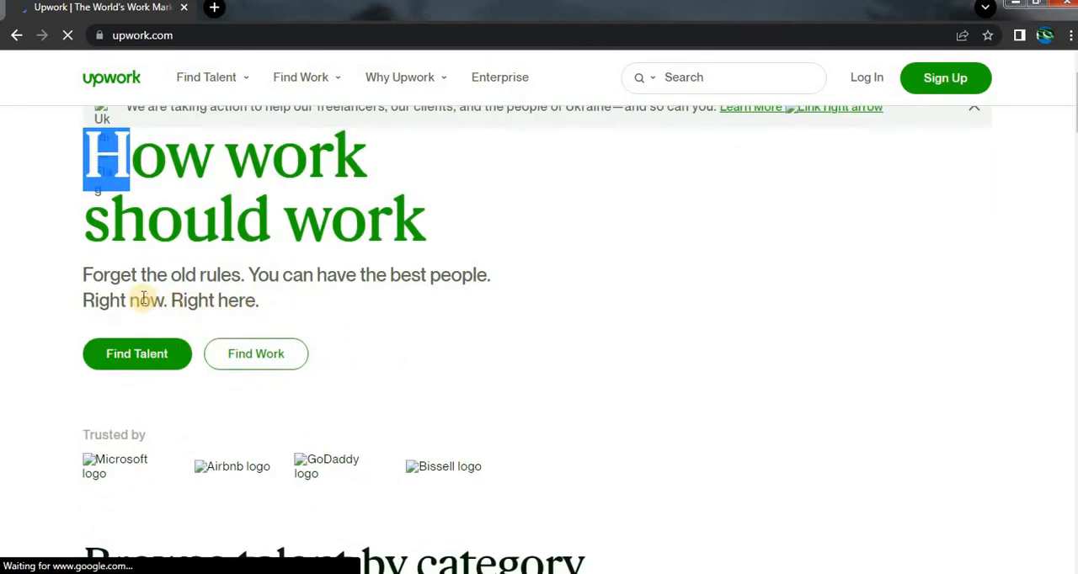
scroll(320, 306, "down", 4)
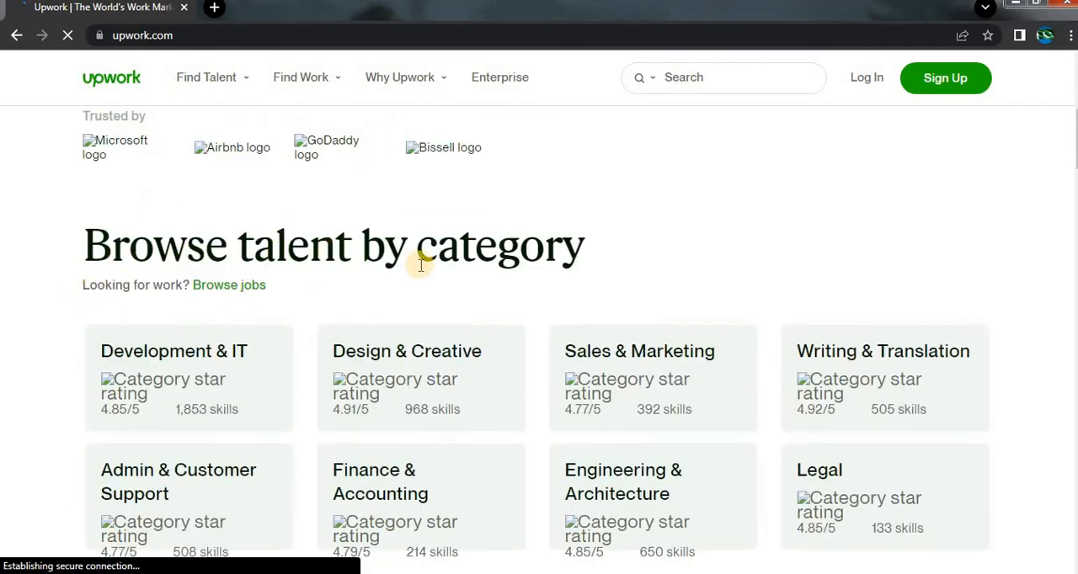
scroll(422, 266, "down", 10)
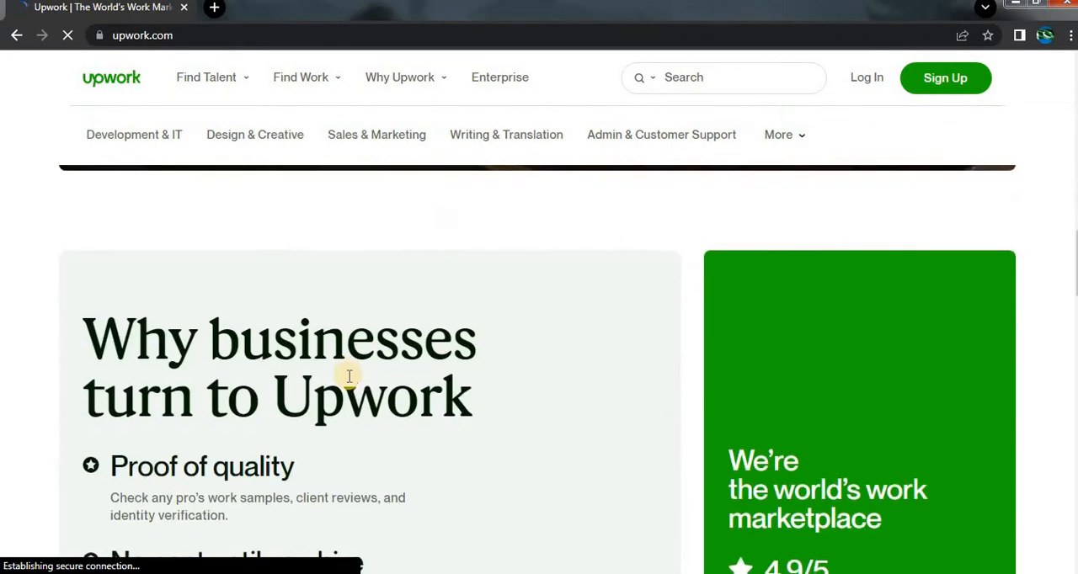
scroll(349, 376, "down", 10)
scroll(359, 396, "up", 13)
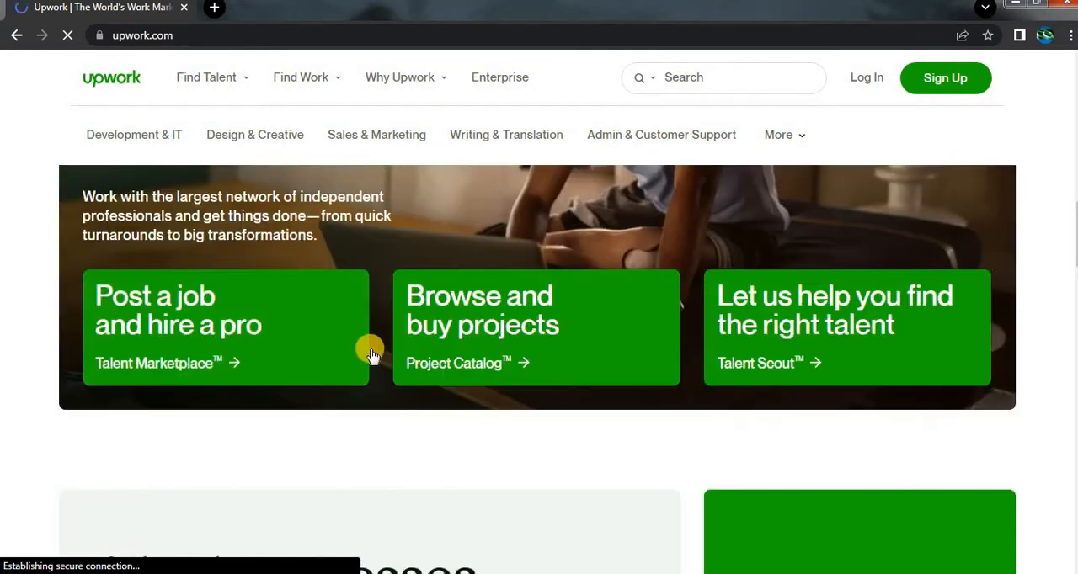
scroll(770, 132, "up", 8)
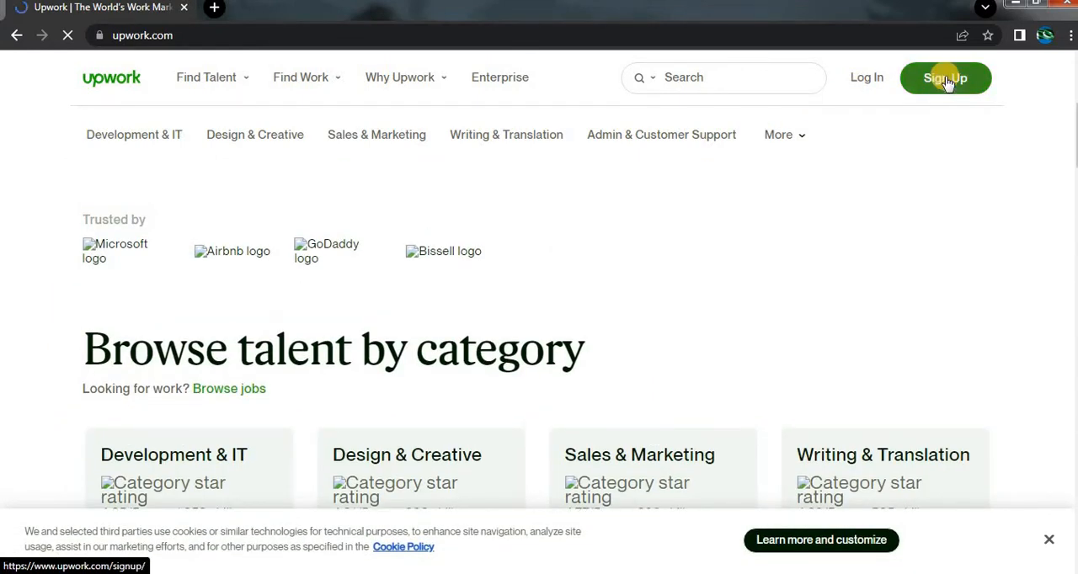
Start signing up for Upwork and choose to join as a freelancer looking for work.
left_click(945, 78)
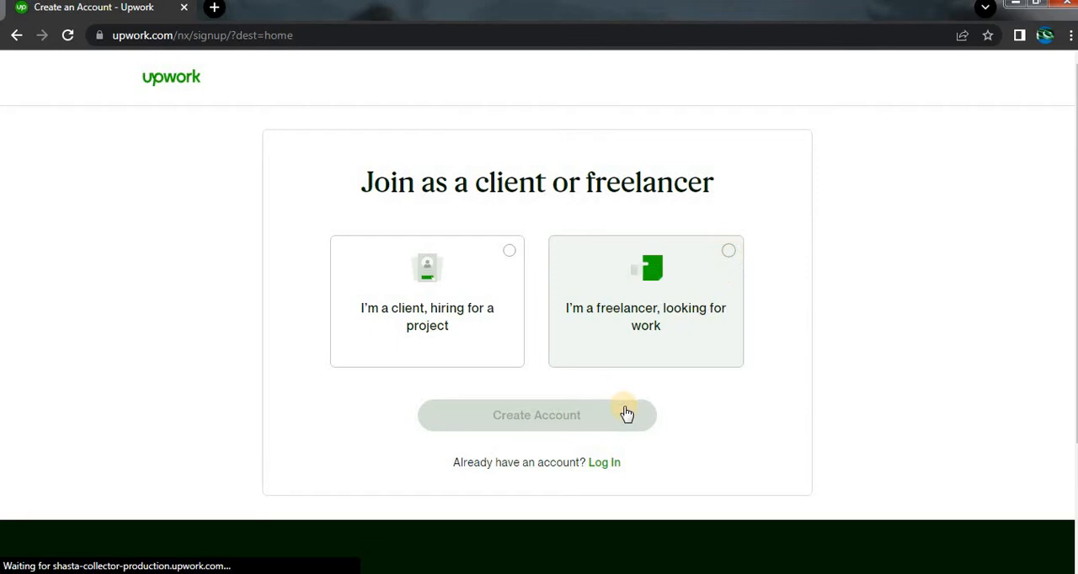
left_click(729, 250)
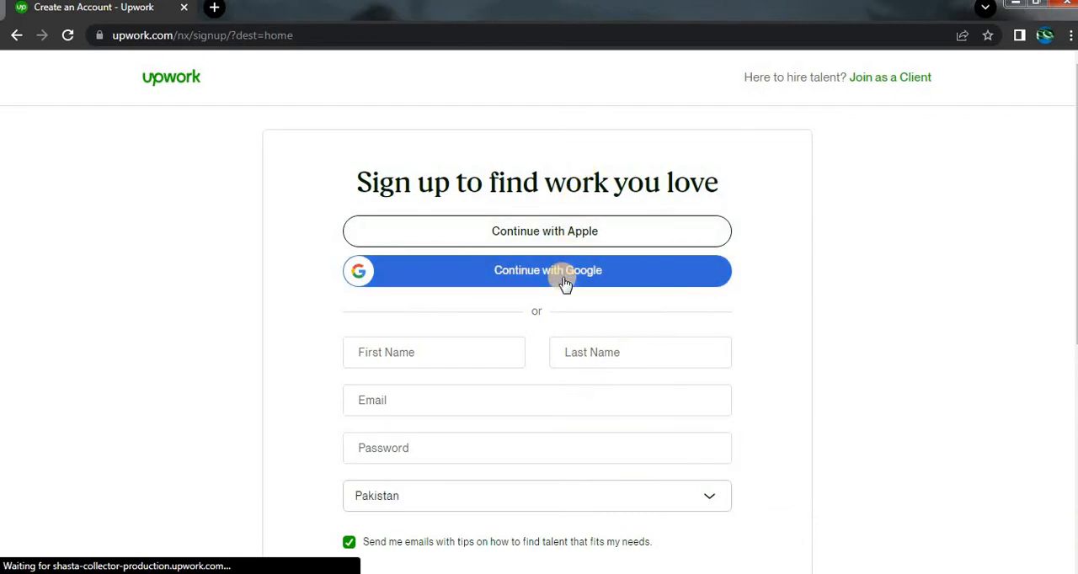
Enter the account holder's first name and last name in the sign-up form.
scroll(365, 270, "down", 2)
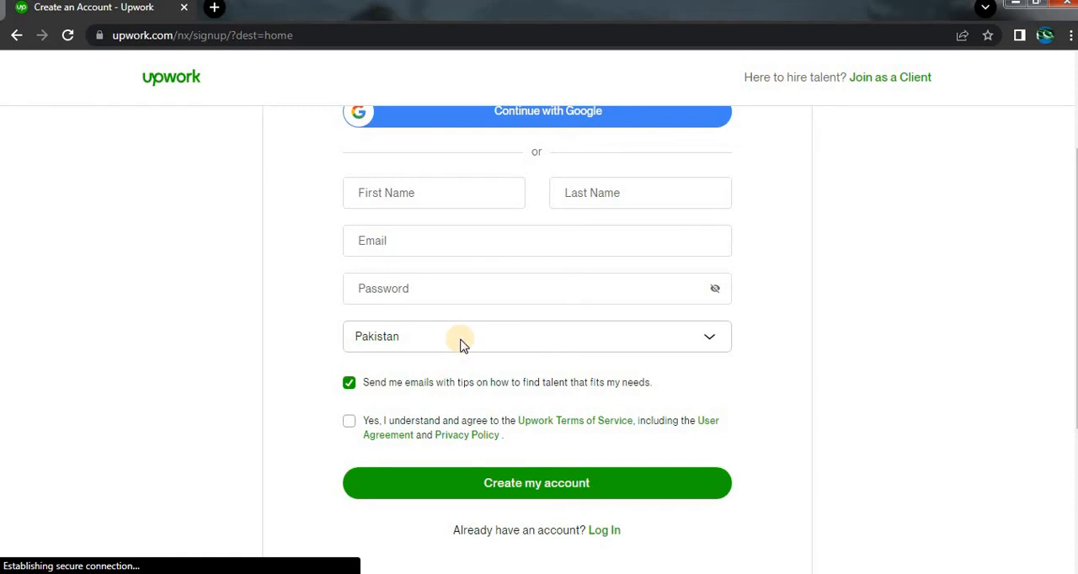
left_click(490, 202)
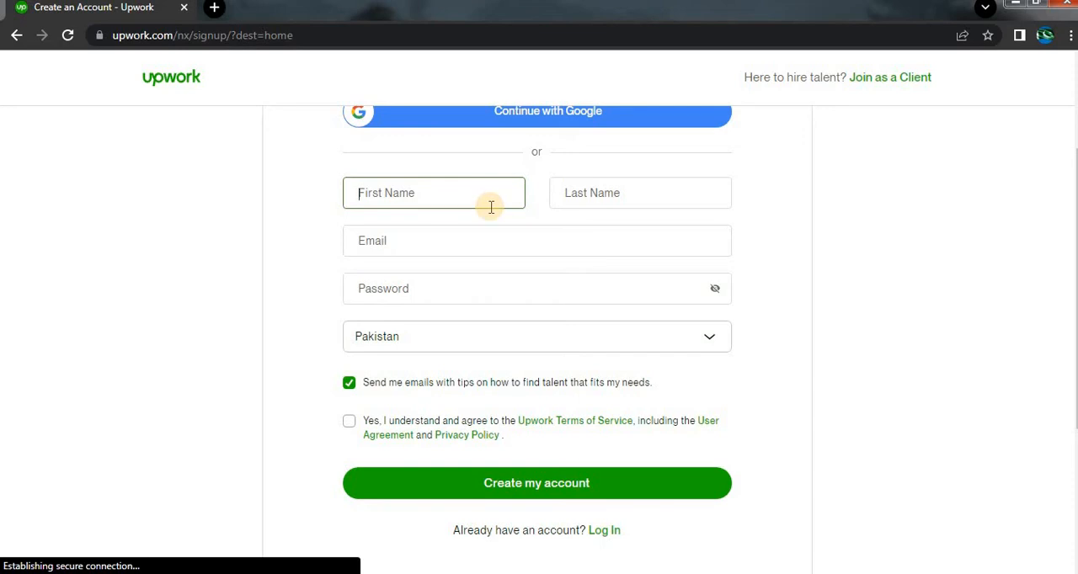
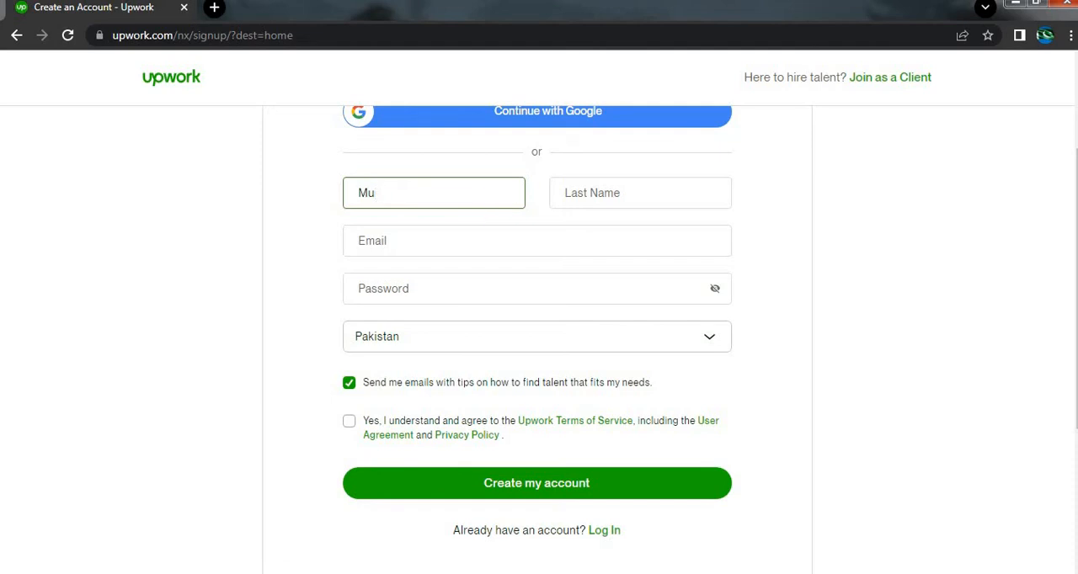
left_click(390, 192)
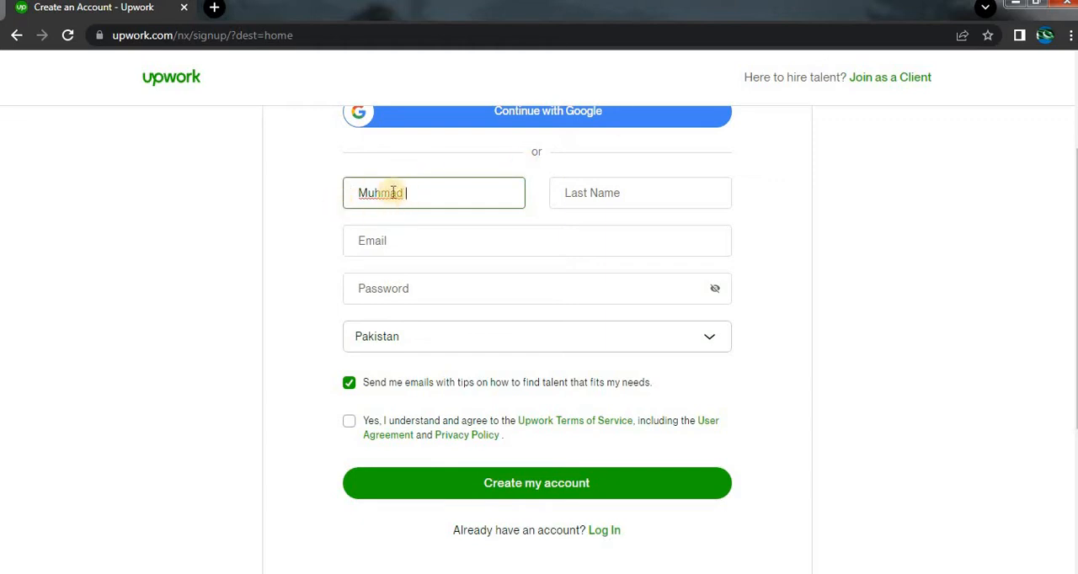
type("m")
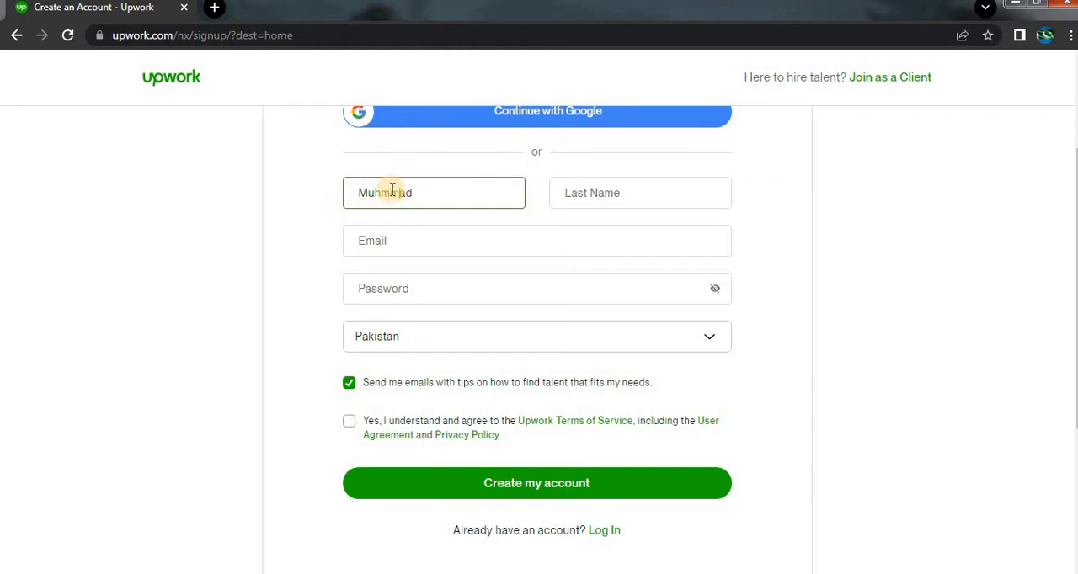
left_click(655, 195)
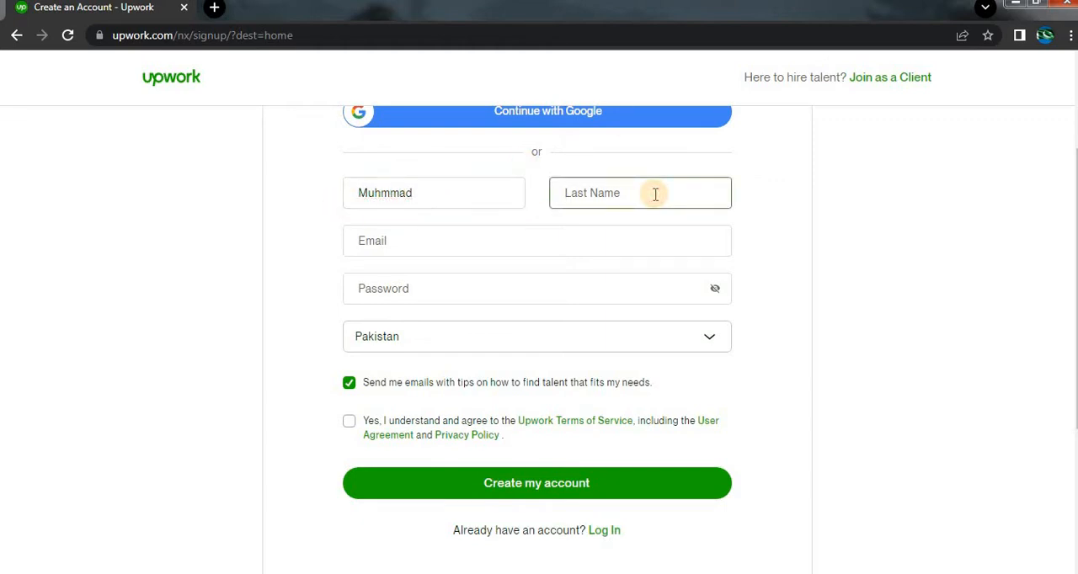
type("mran")
Copy the e-mail address from the Gmail account details and paste it into the Upwork form's Email field.
left_click(522, 240)
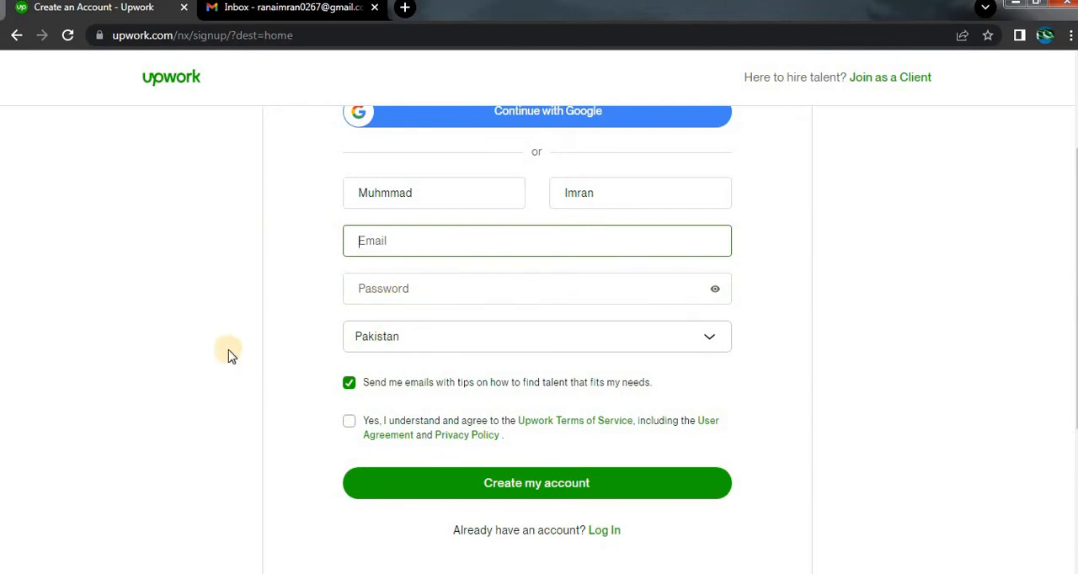
left_click(295, 10)
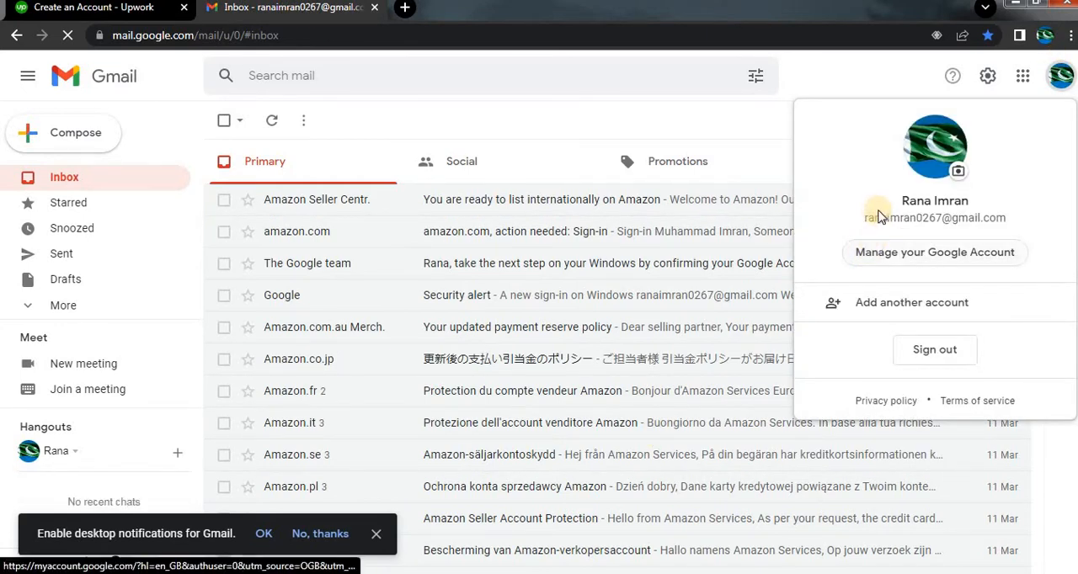
left_click_drag(868, 217, 995, 219)
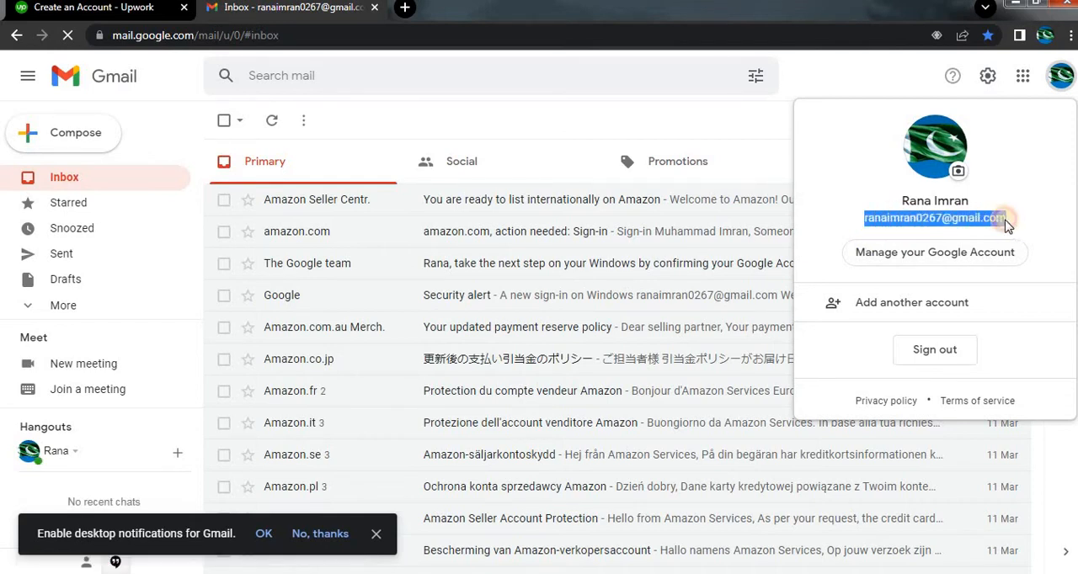
right_click(1007, 220)
left_click(1009, 229)
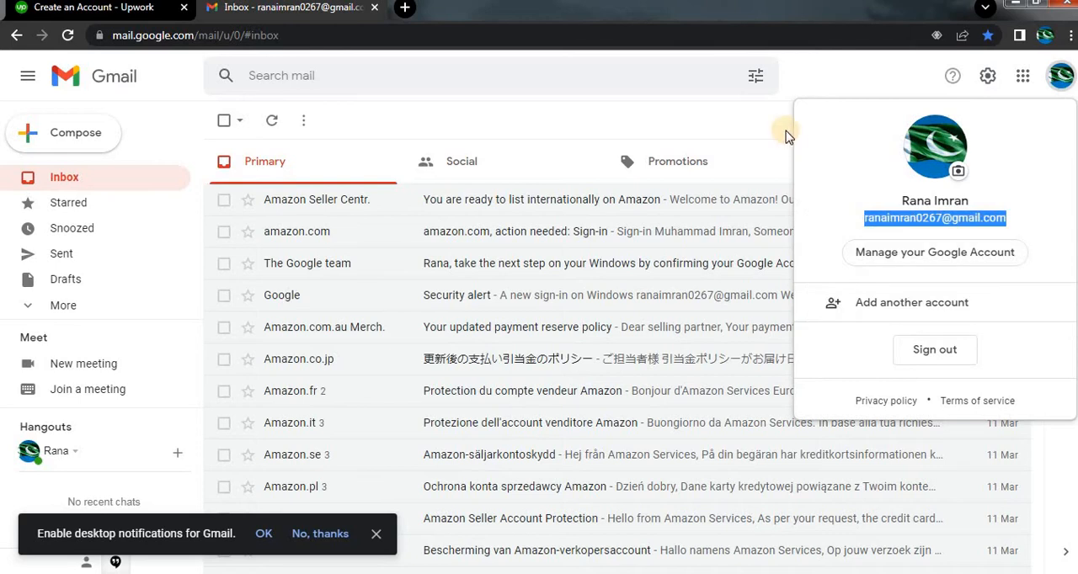
left_click(779, 130)
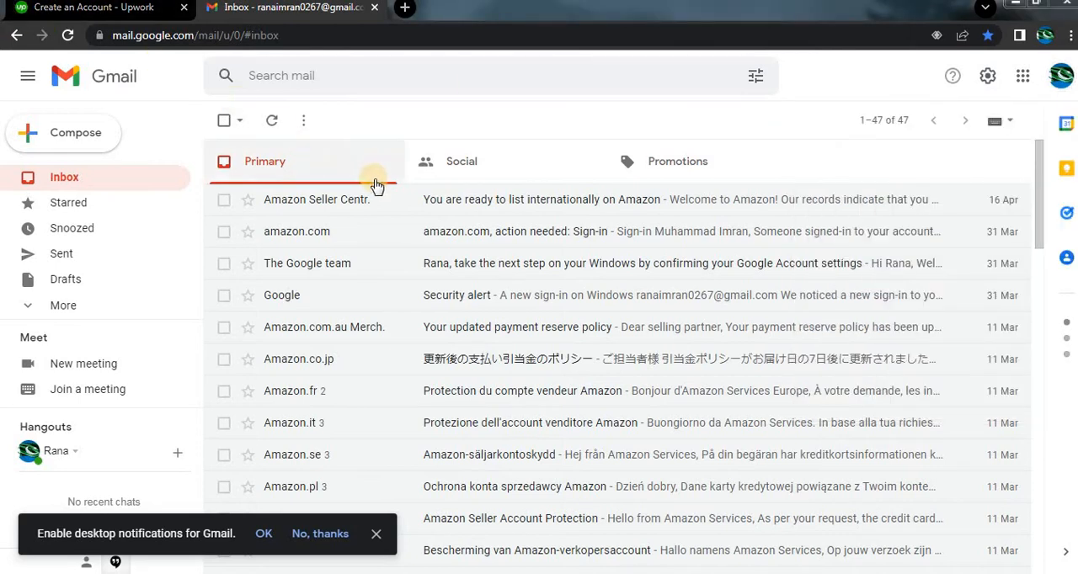
left_click(143, 12)
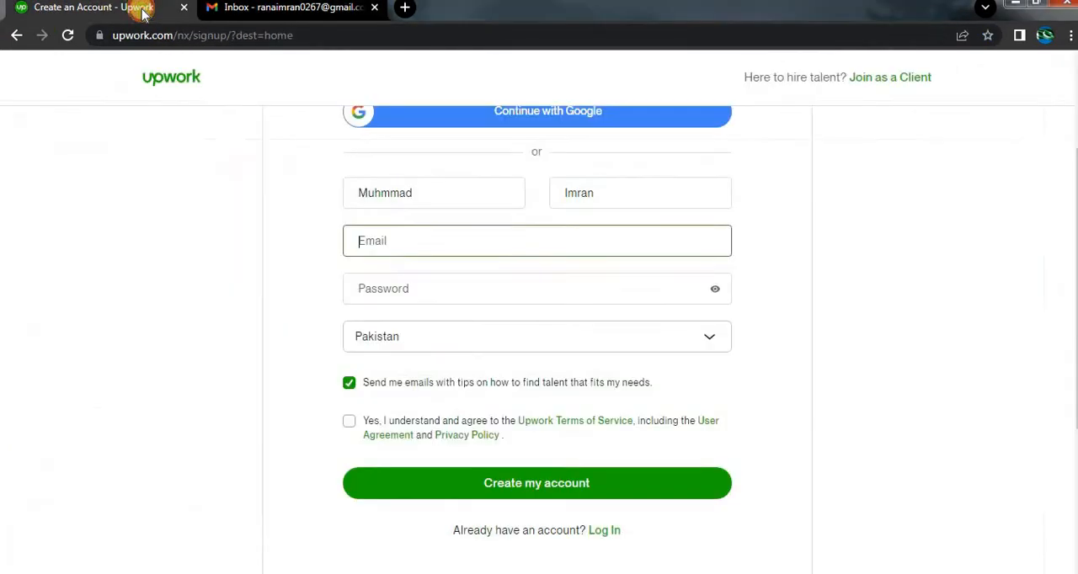
right_click(407, 243)
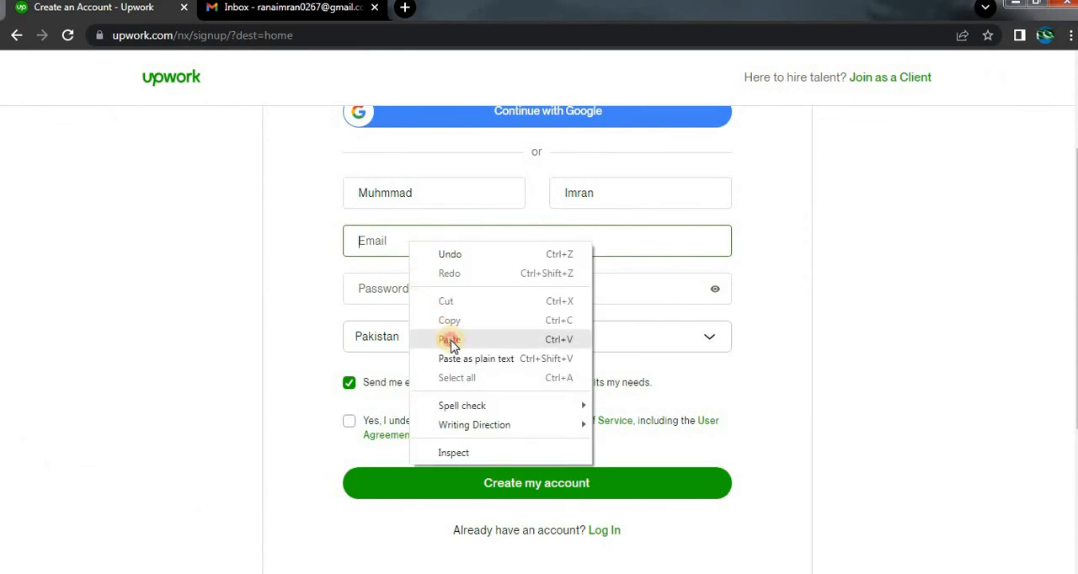
left_click(448, 339)
Enter the account password in the sign-up form, keeping it hidden and ignoring the suggested password.
left_click(403, 288)
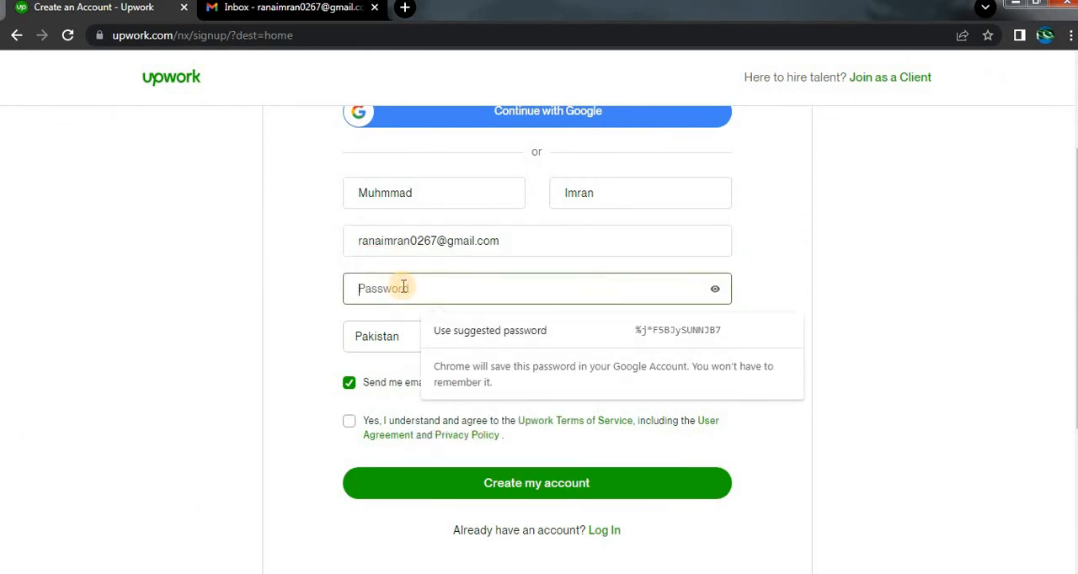
left_click(715, 289)
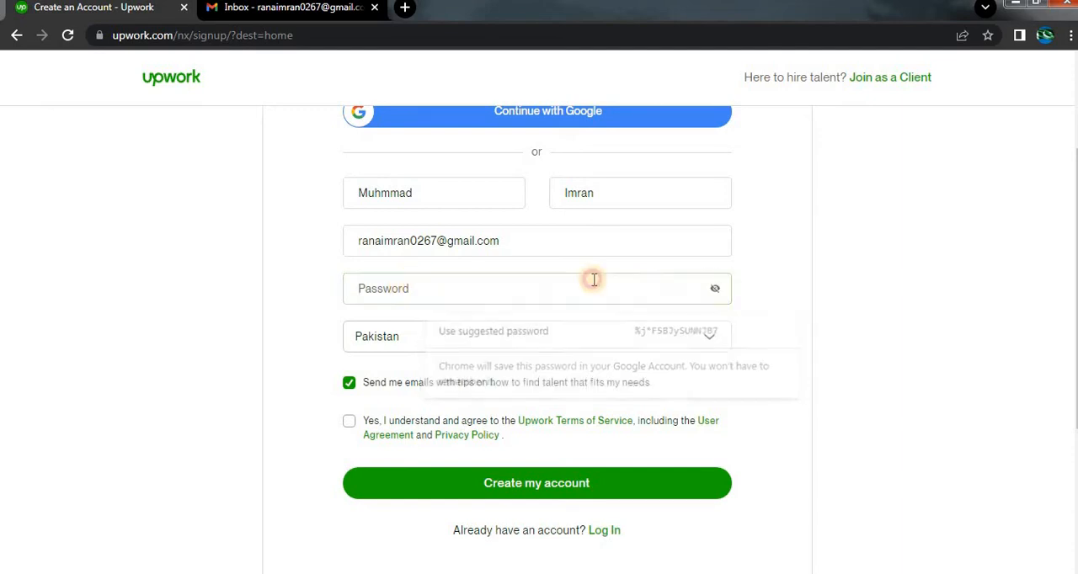
left_click(570, 295)
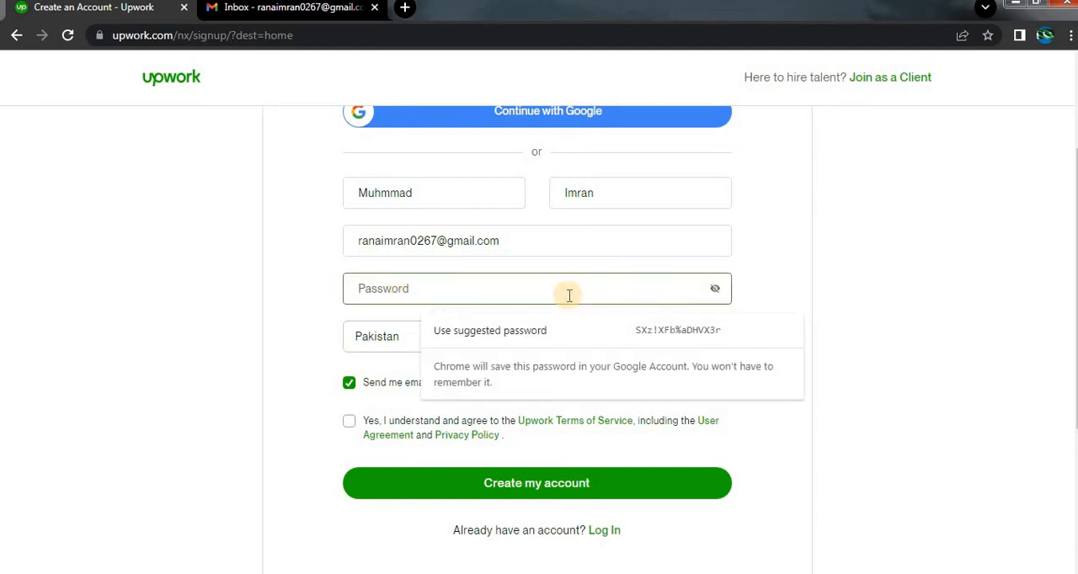
type("••••••••")
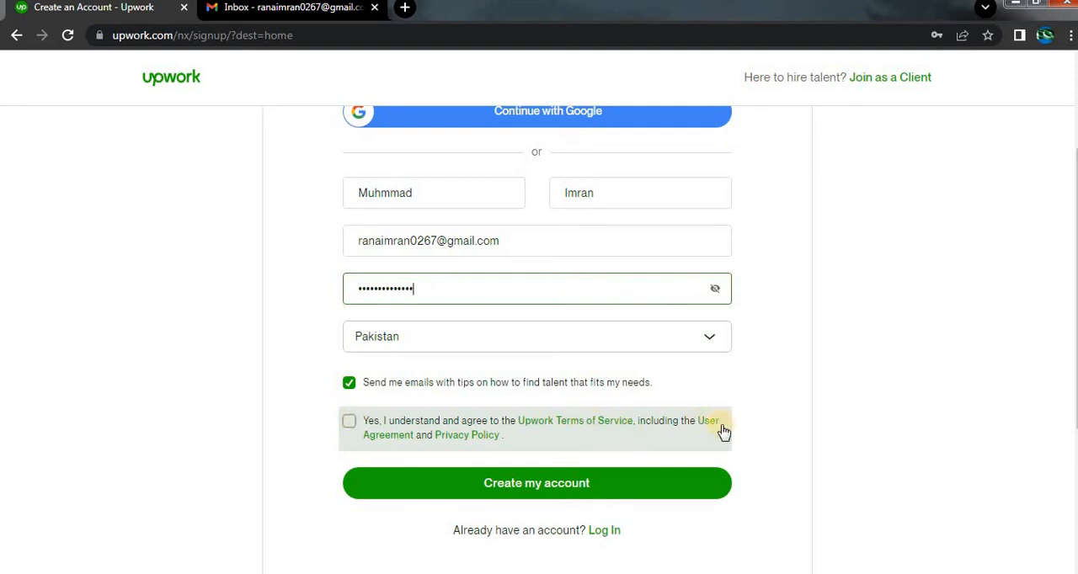
Agree to the Upwork Terms of Service and submit the sign-up form to create the account.
left_click(277, 498)
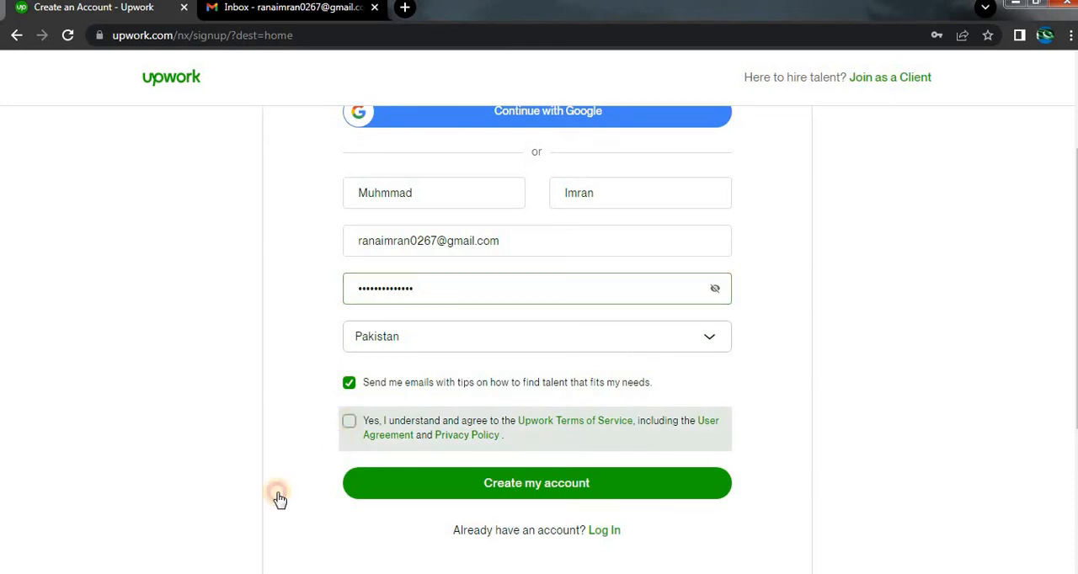
scroll(248, 506, "down", 2)
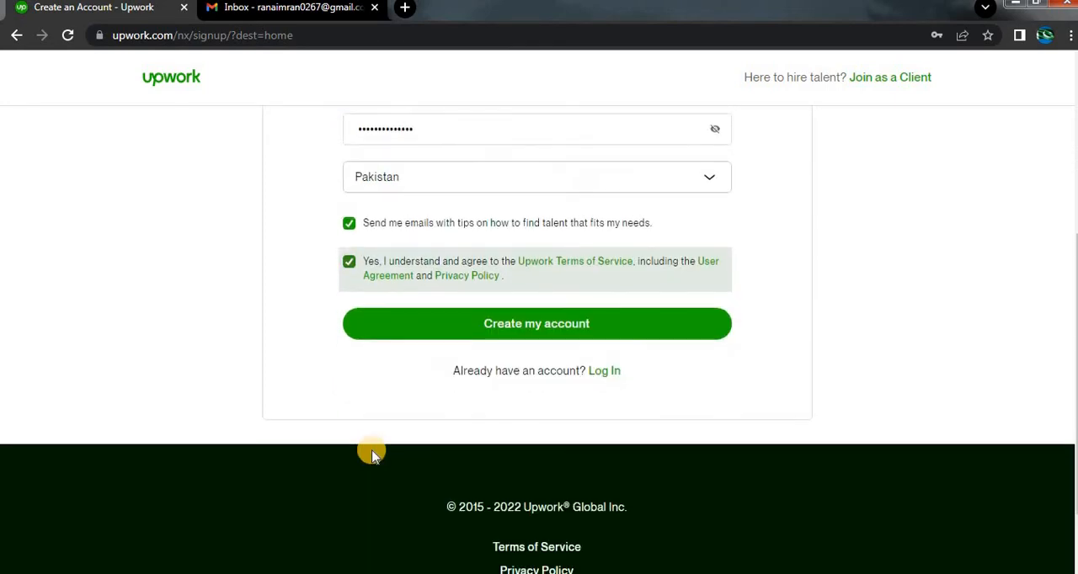
left_click(455, 325)
scroll(176, 364, "up", 2)
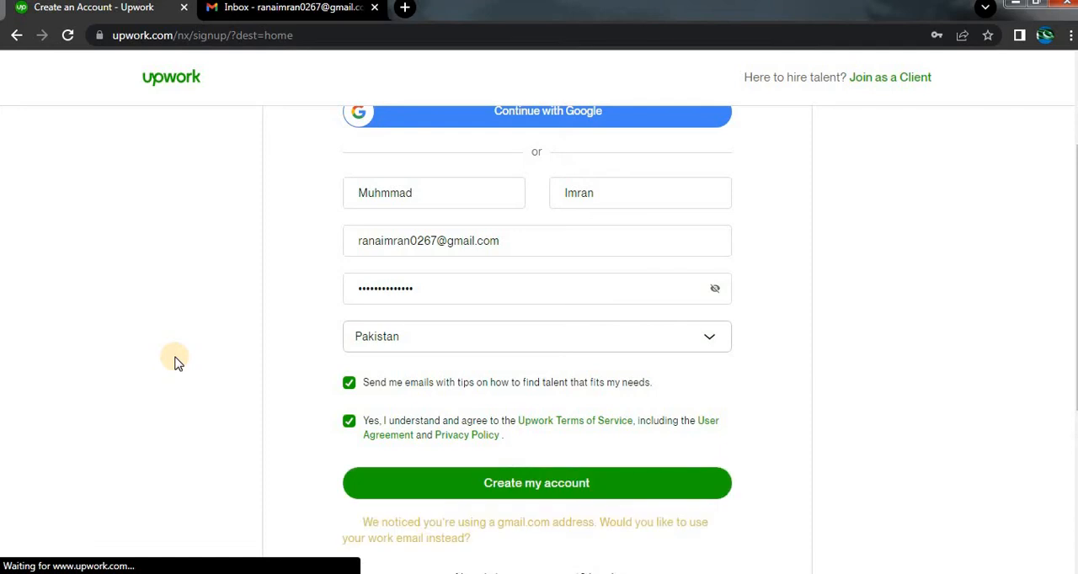
scroll(176, 363, "down", 2)
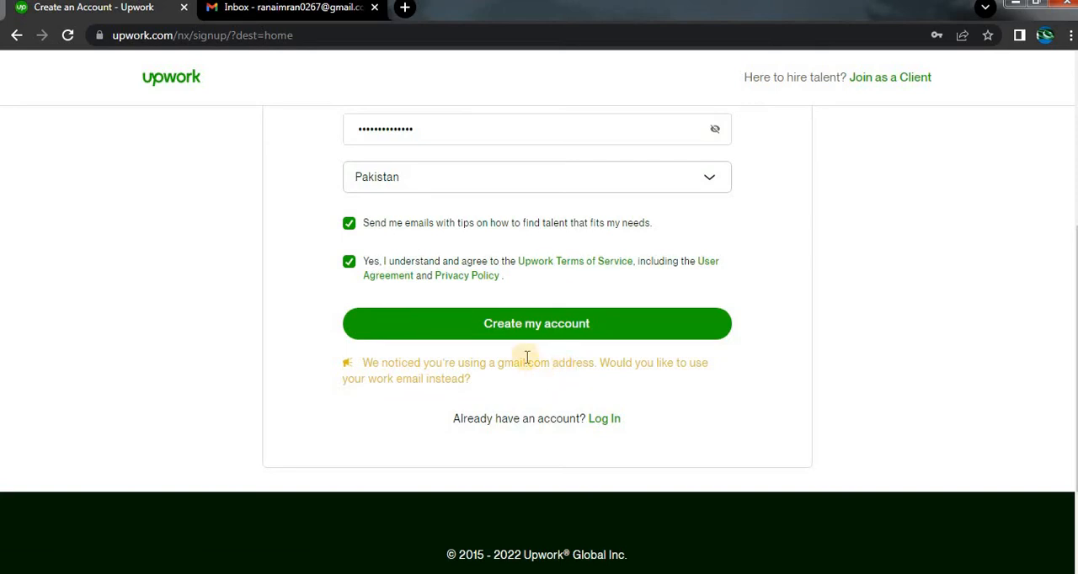
Submit the Upwork sign-up form and save the new account's login in the browser.
left_click(469, 327)
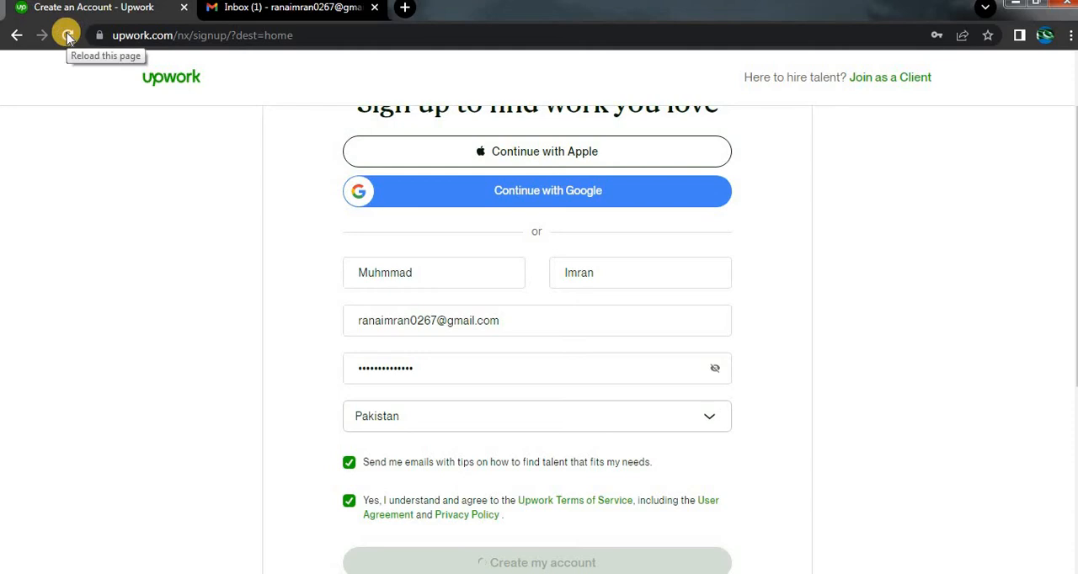
scroll(221, 228, "down", 2)
scroll(226, 235, "up", 3)
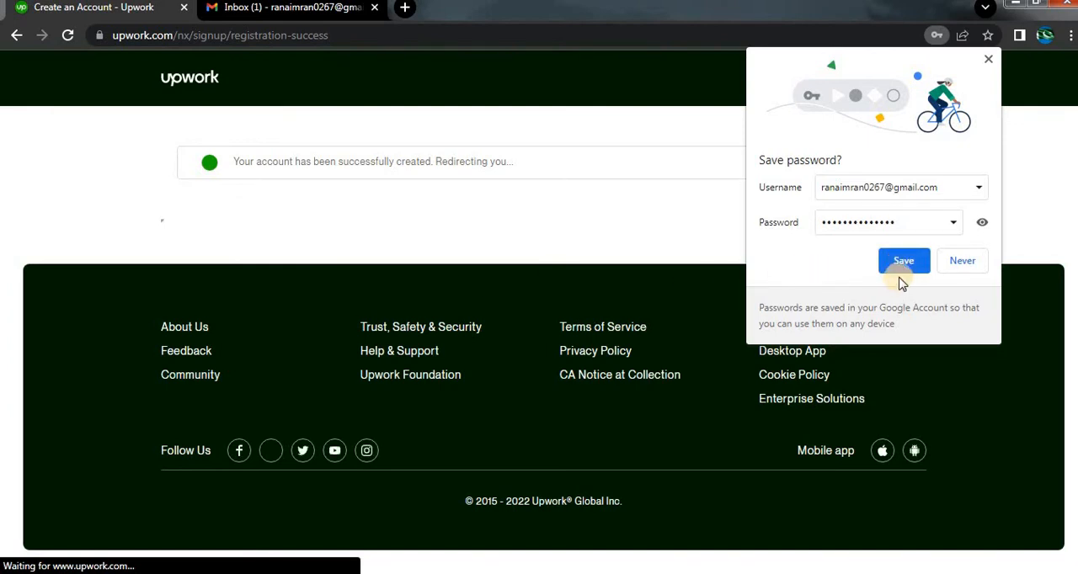
left_click(904, 264)
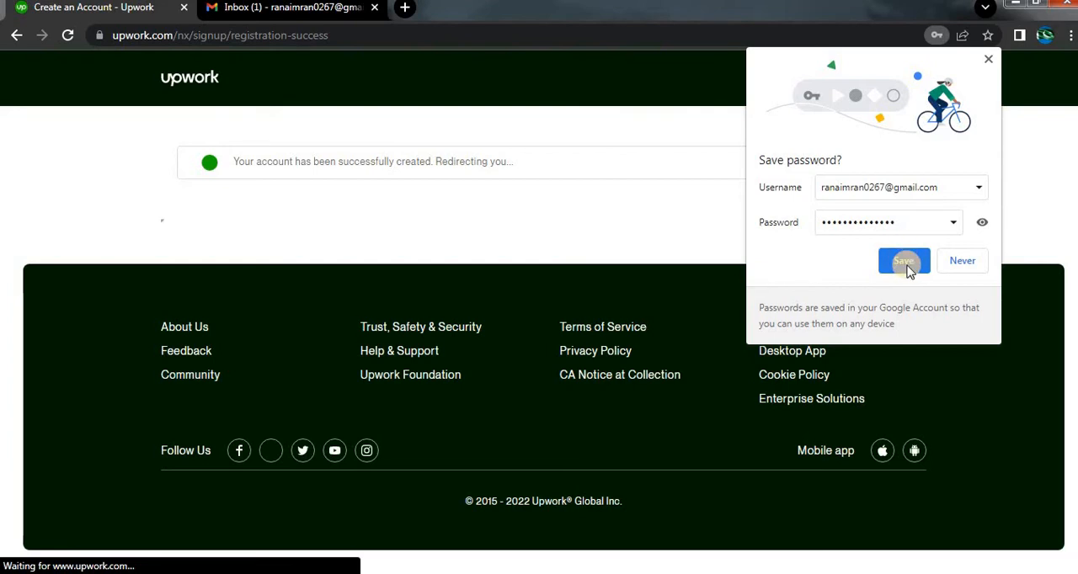
left_click(906, 266)
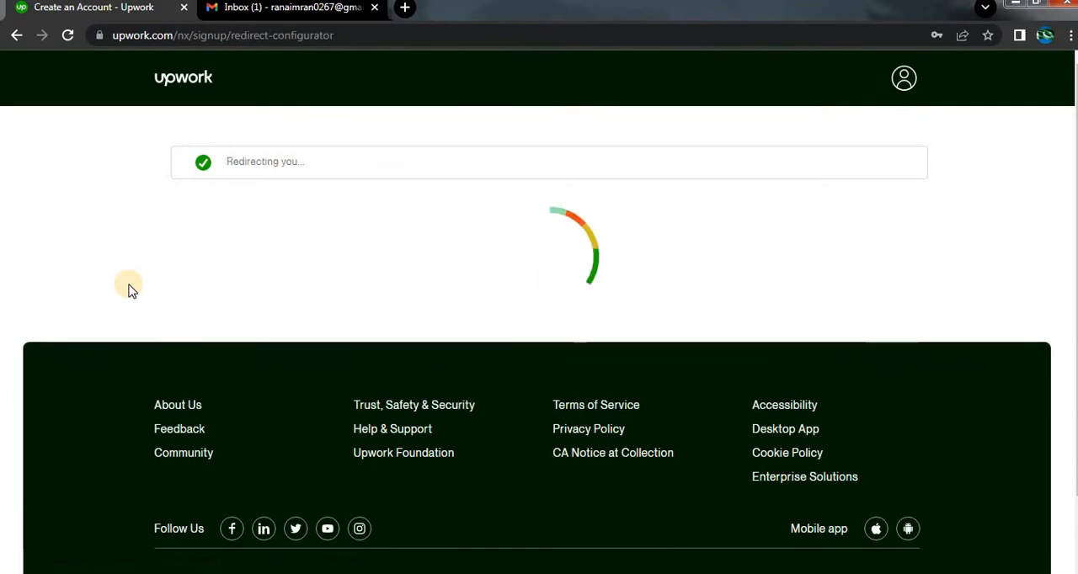
Open Upwork's "Verify your email address" message in Gmail and verify the e-mail address from it.
left_click(251, 12)
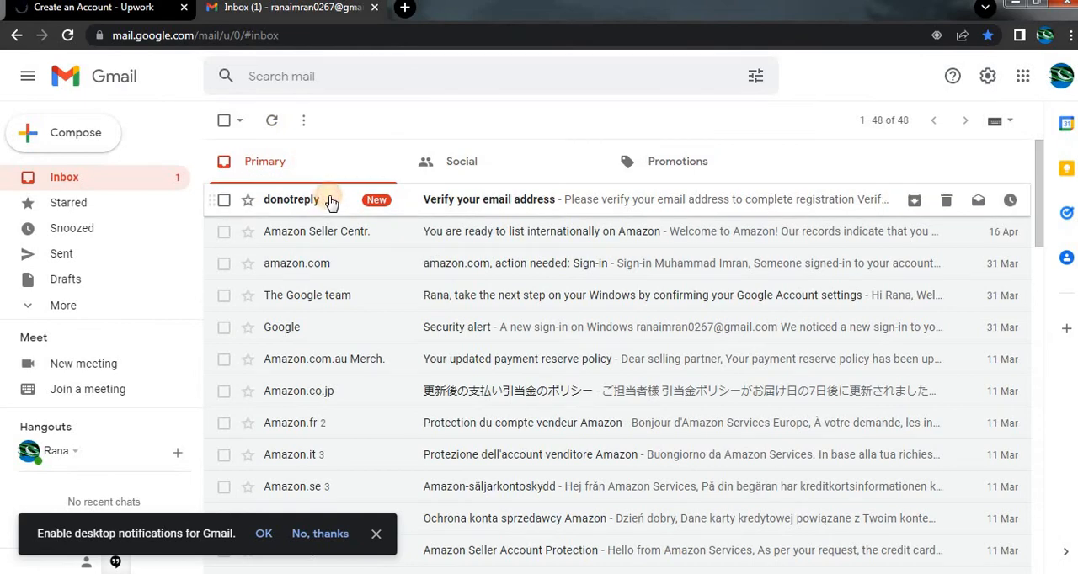
left_click(362, 202)
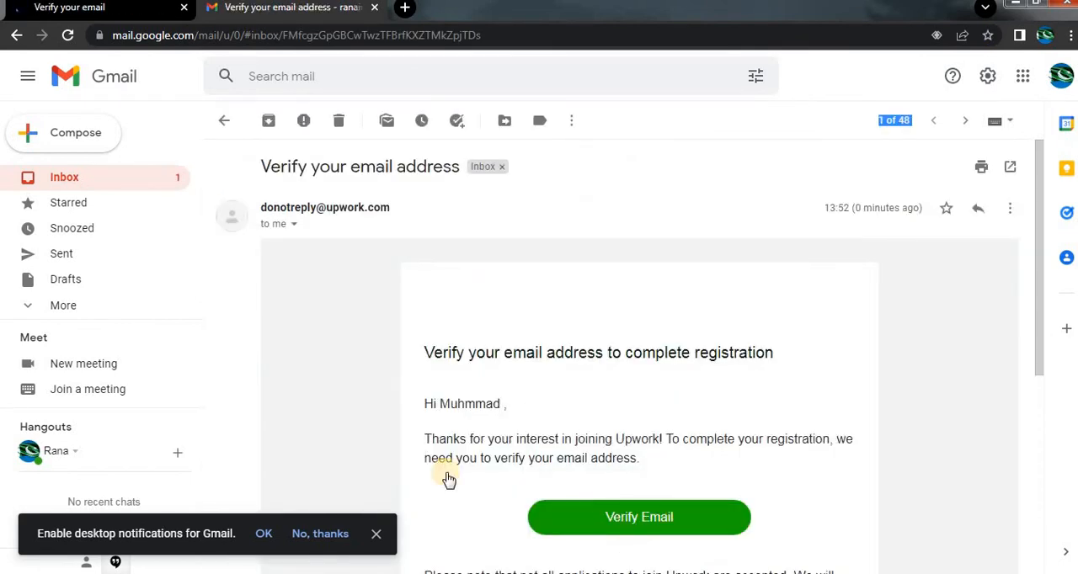
left_click(578, 522)
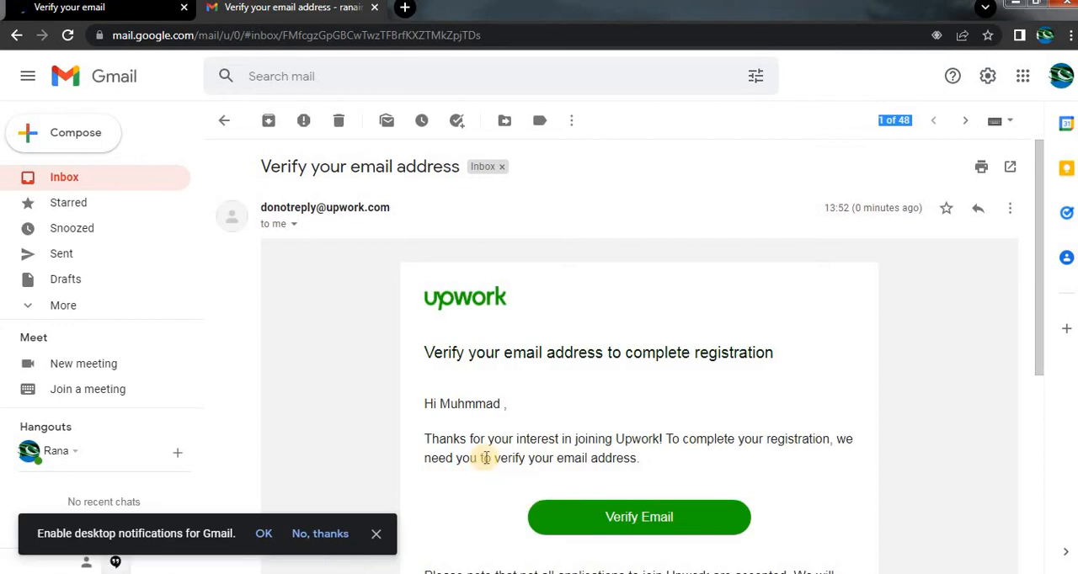
left_click(547, 520)
left_click(548, 524)
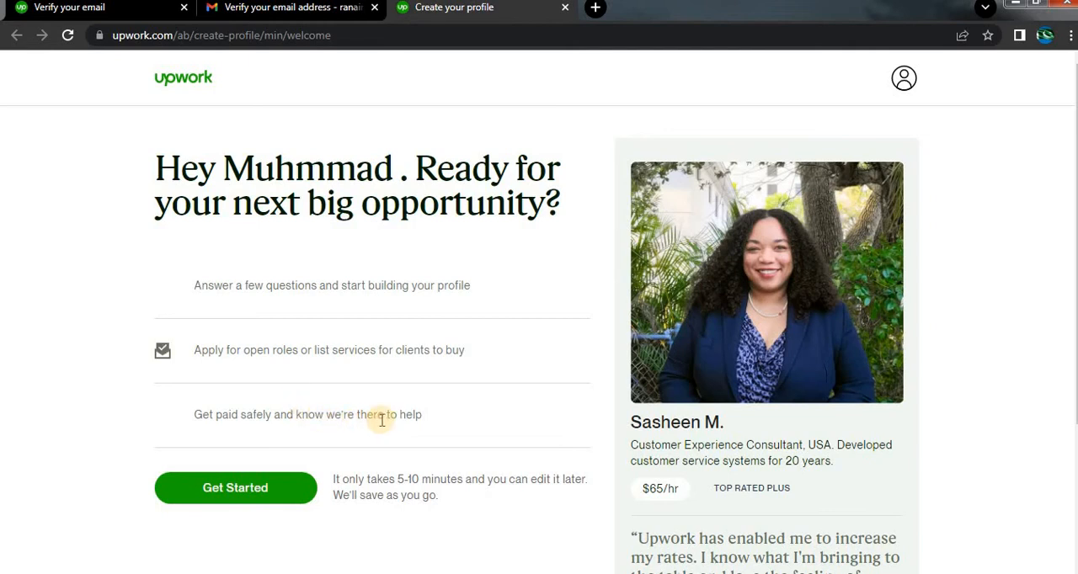
Start building the profile and answer the freelancing experience question with "Yep, I've freelanced for years".
scroll(362, 433, "down", 1)
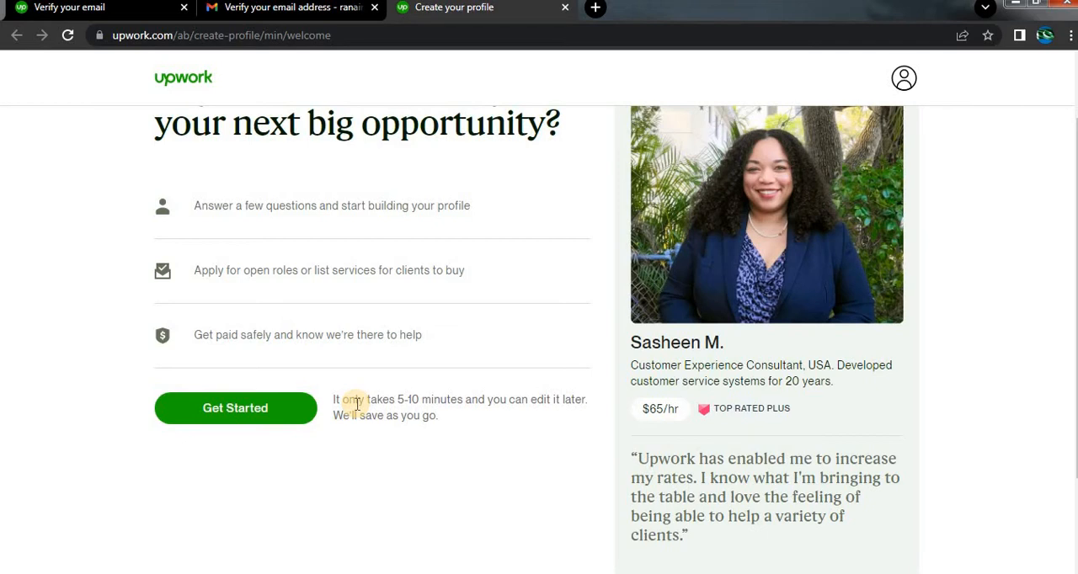
left_click(265, 413)
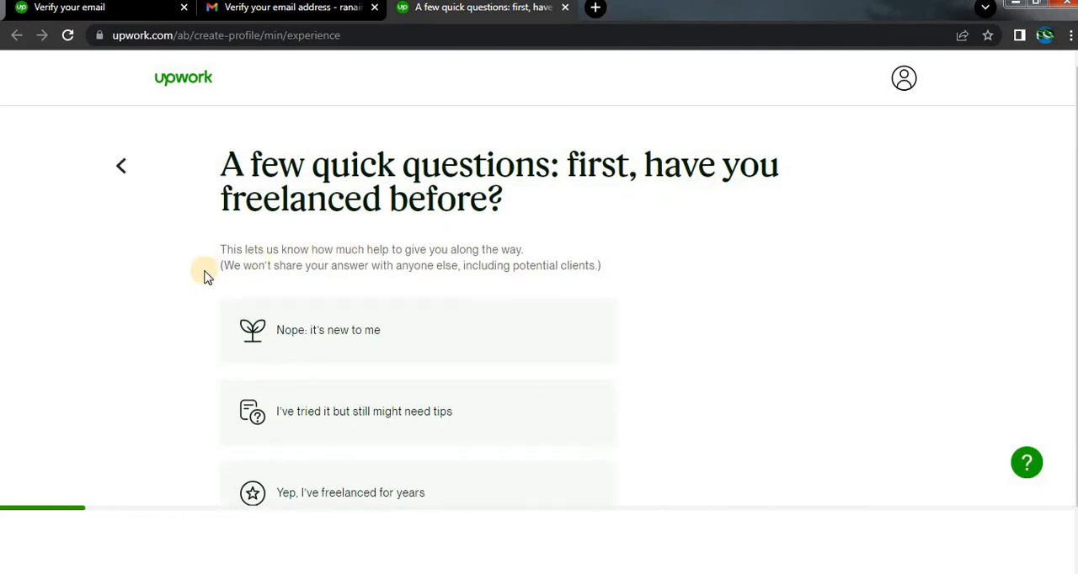
scroll(205, 276, "down", 1)
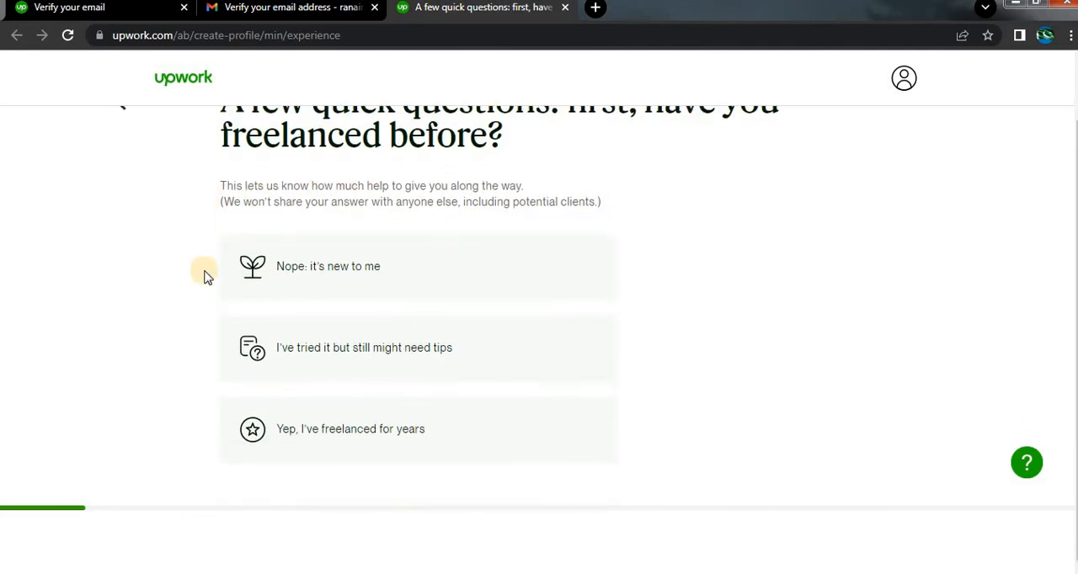
left_click(317, 435)
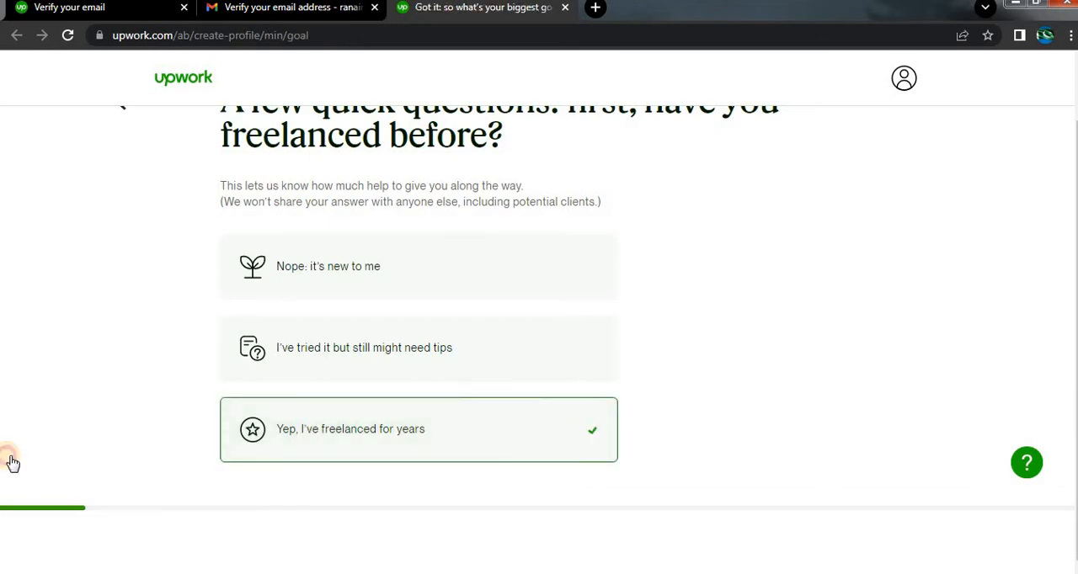
Choose "I don't have a goal yet: I'm exploring" as the biggest goal for freelancing.
scroll(101, 189, "up", 1)
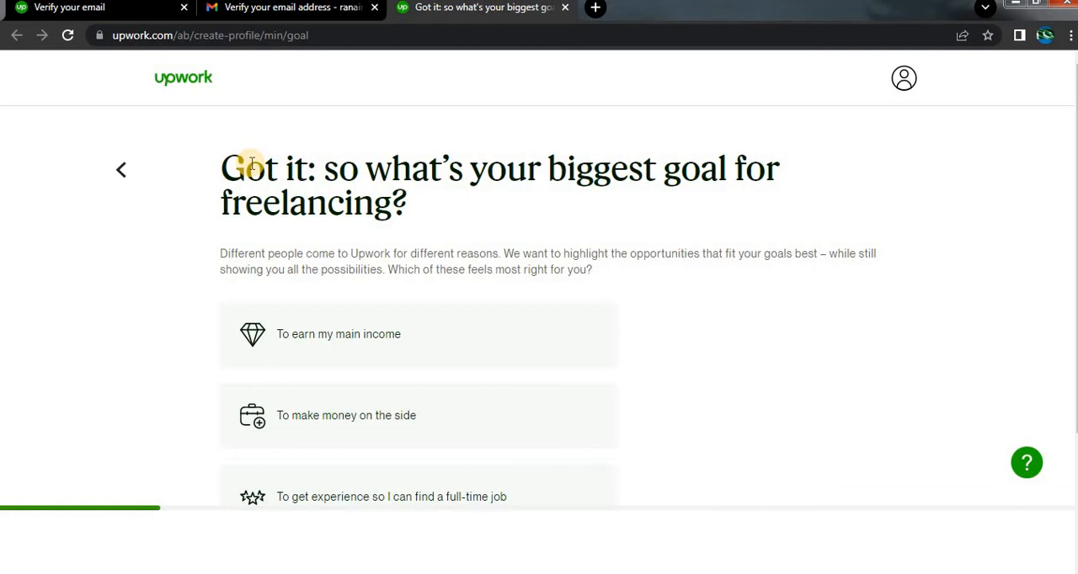
scroll(253, 165, "down", 2)
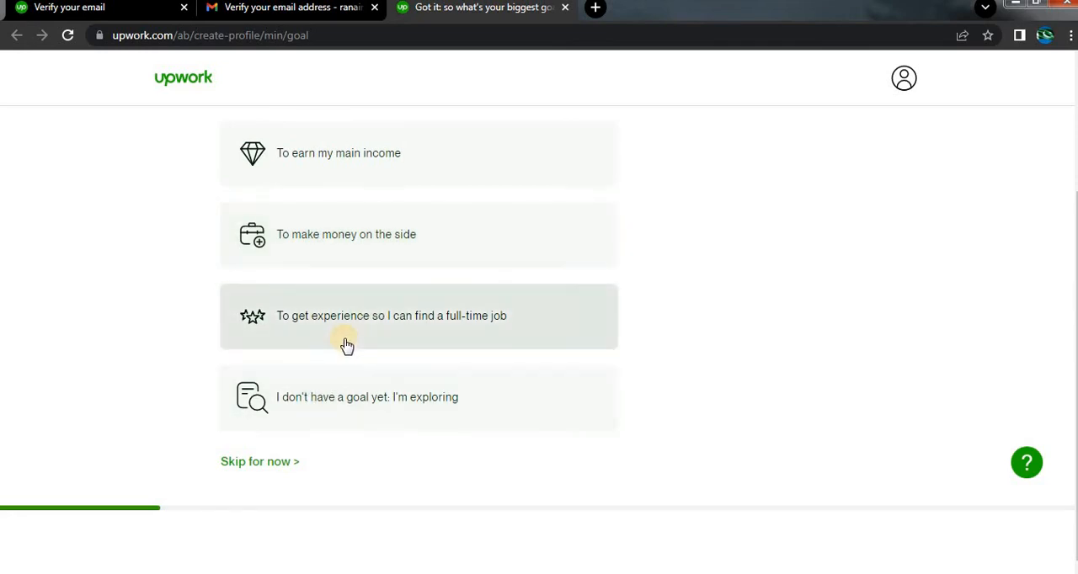
left_click(309, 414)
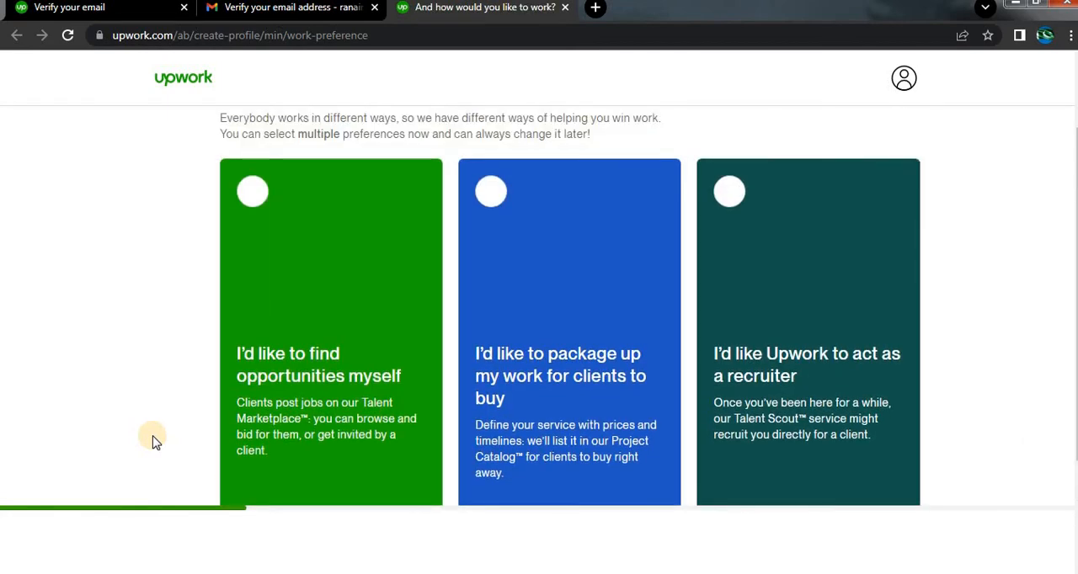
Select all three work preferences (finding opportunities, packaging up work, Upwork as recruiter) and continue to profile creation.
scroll(150, 430, "up", 2)
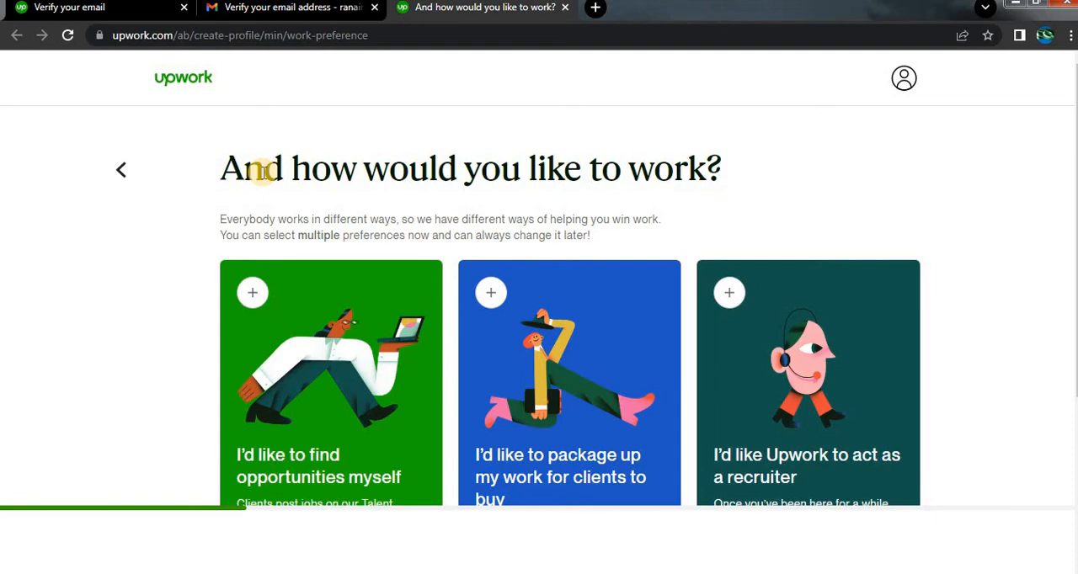
scroll(264, 171, "down", 2)
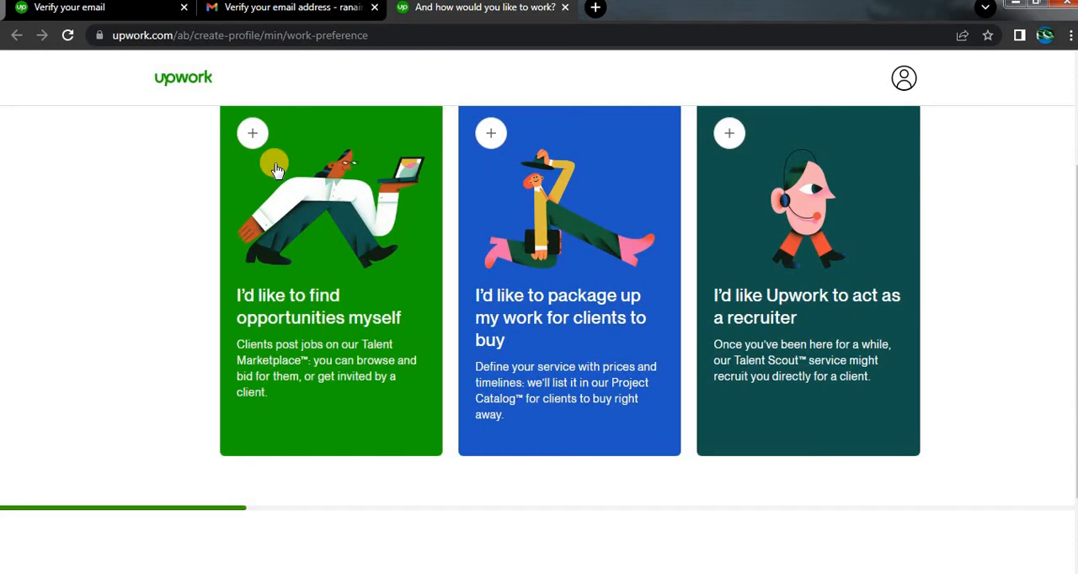
left_click(253, 133)
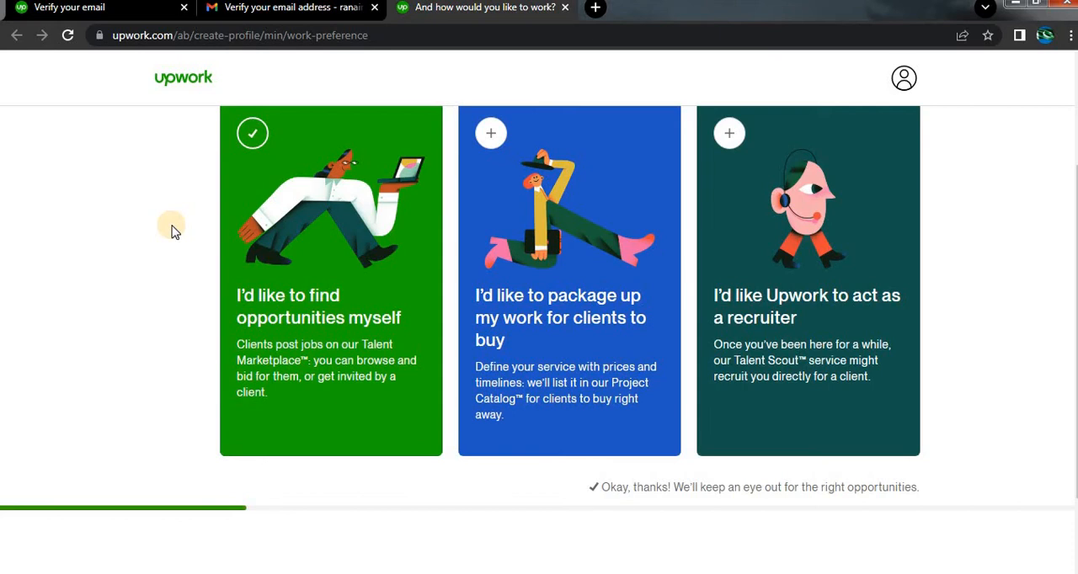
scroll(171, 231, "down", 1)
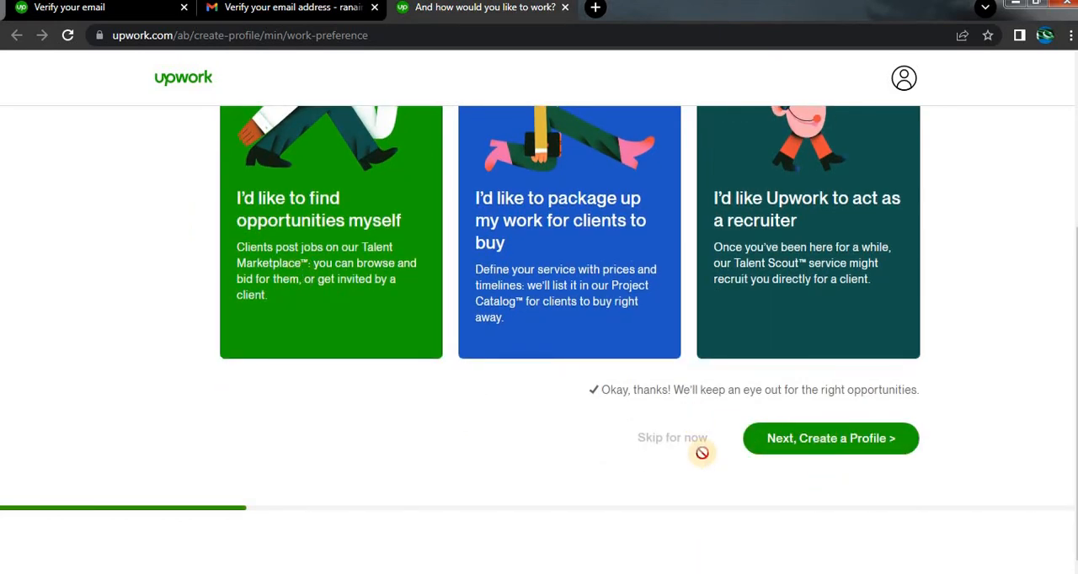
scroll(821, 432, "up", 1)
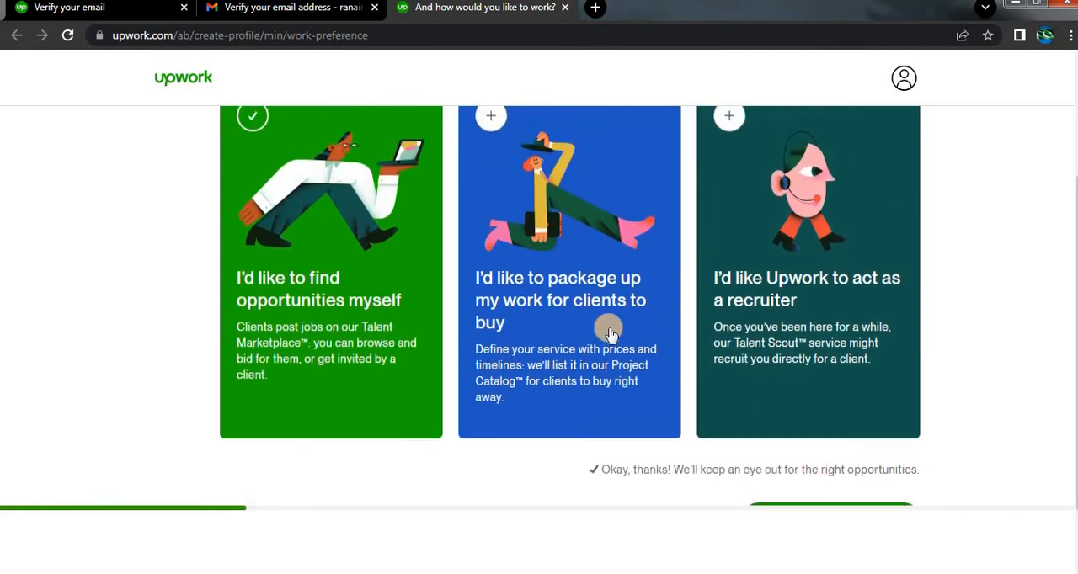
left_click(491, 117)
left_click(729, 115)
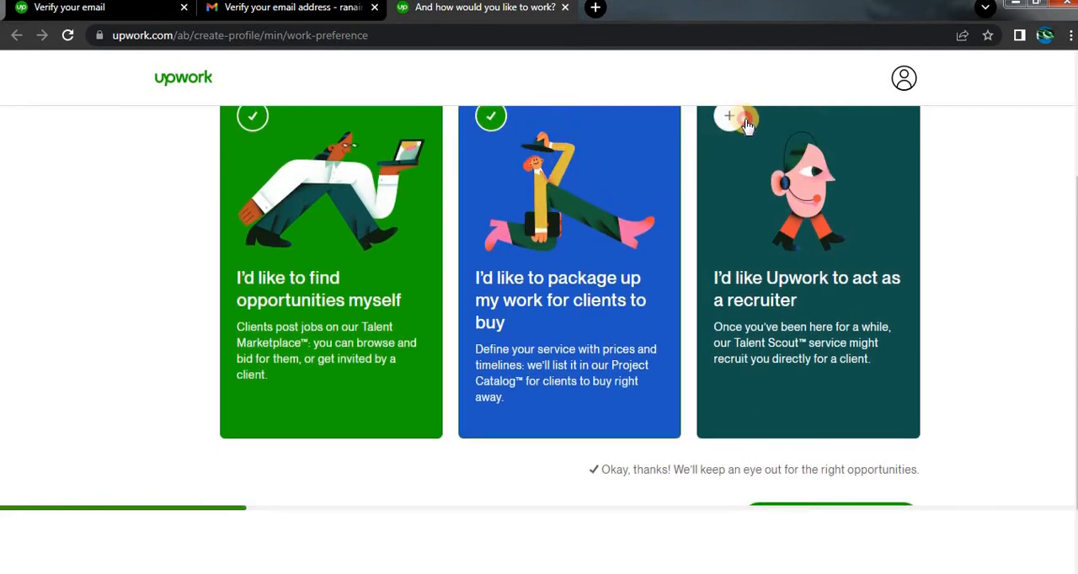
scroll(726, 269, "down", 1)
left_click(833, 432)
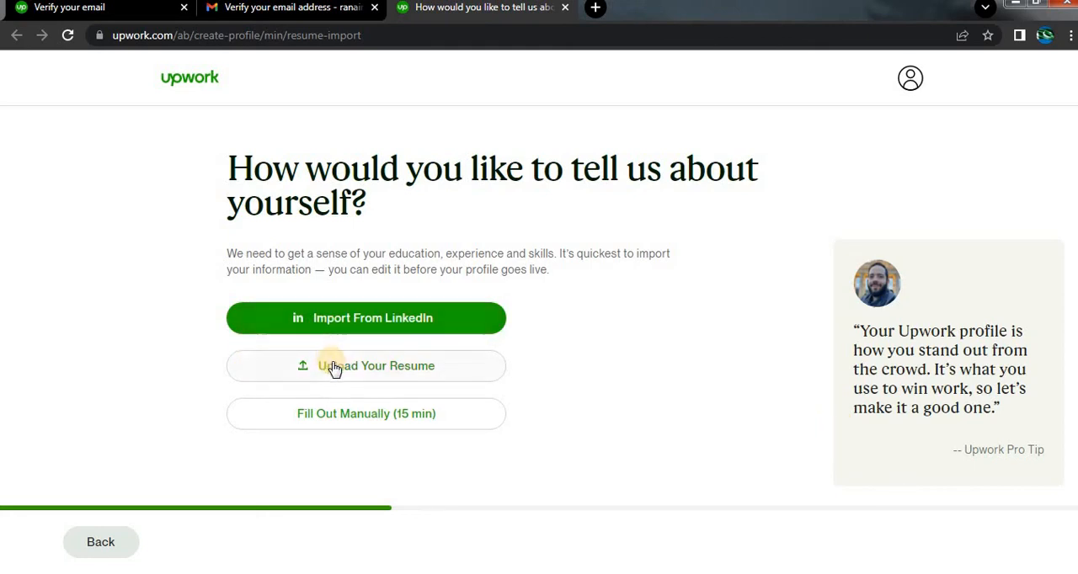
Choose to fill out the profile manually and begin the professional title with "Amazon FBA Virtual".
left_click(350, 413)
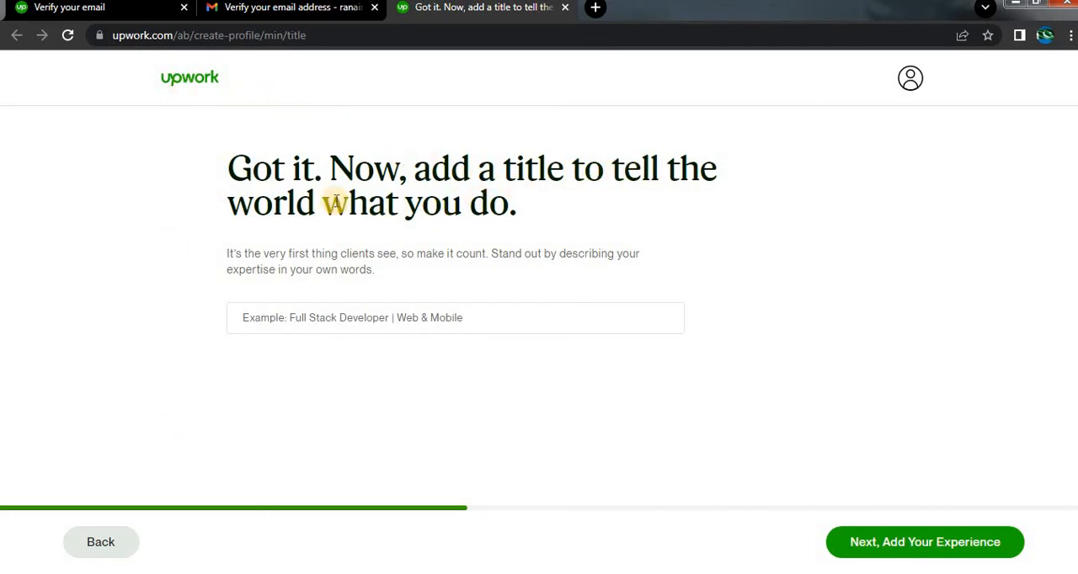
left_click(308, 318)
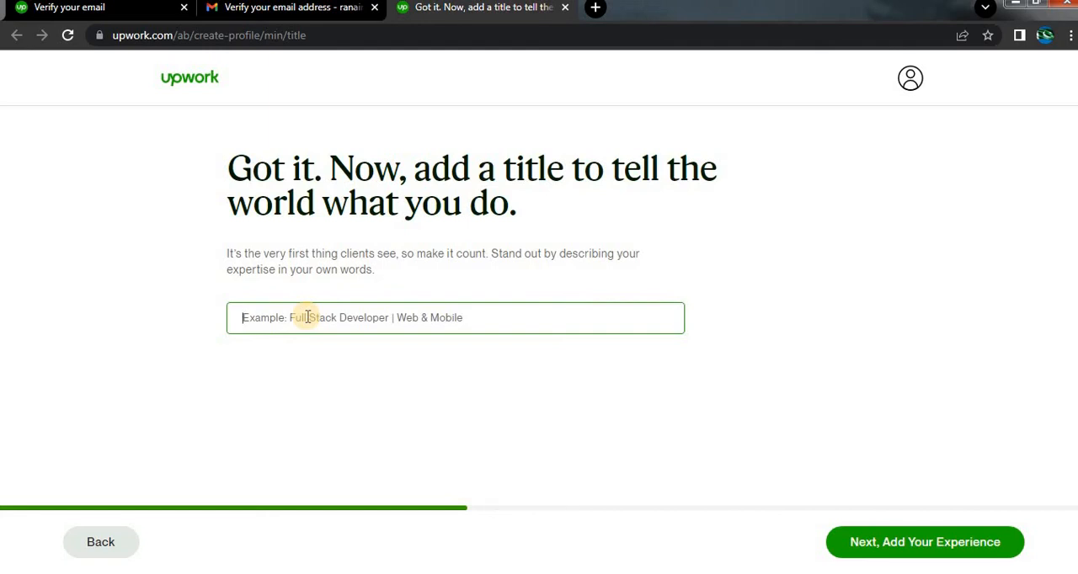
type("Amzio")
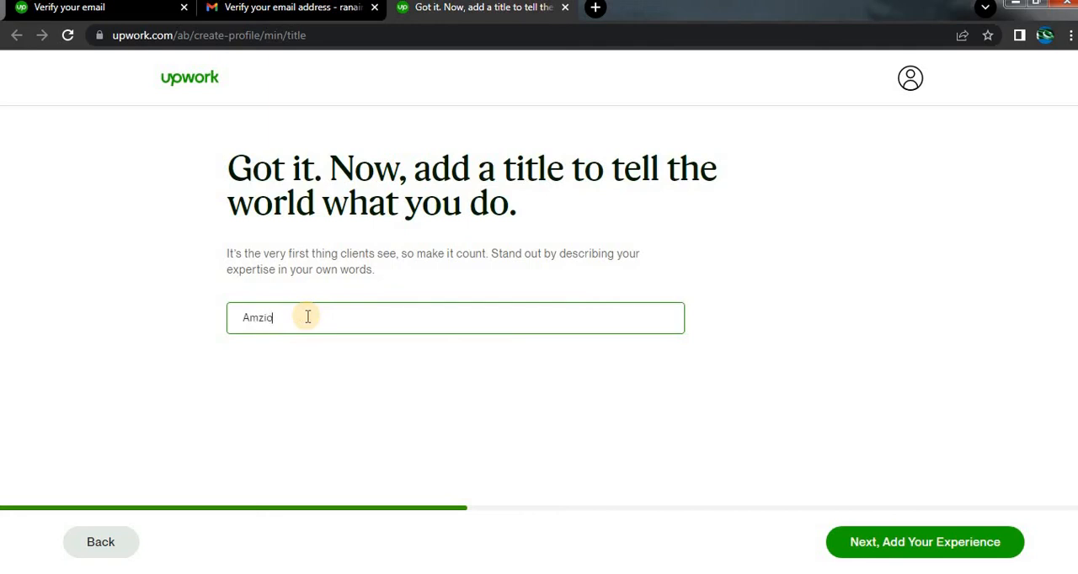
key("BackSpace")
key("BackSpace")
type("on FBA Virtuaol")
left_click(260, 317)
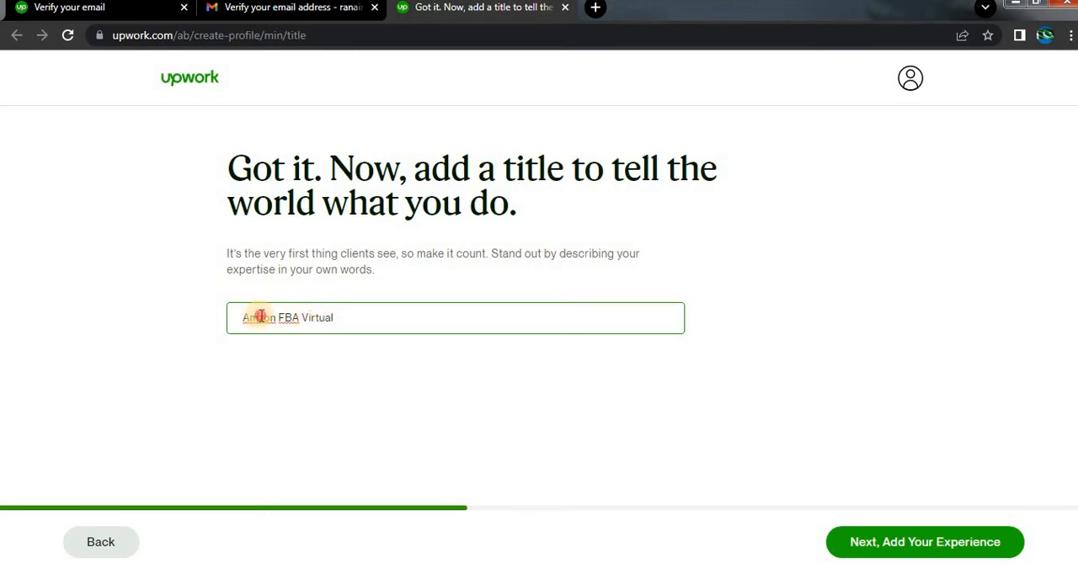
type("a")
Complete the professional title as "Amazon FBA Virtual Assistant" and continue to the work experience page.
left_click(381, 320)
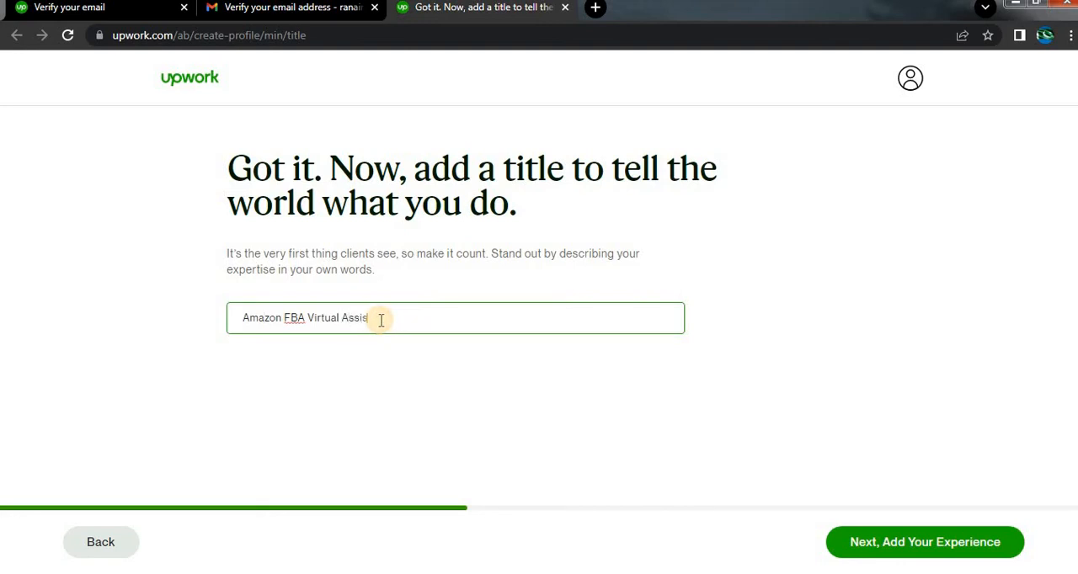
type("Assisant")
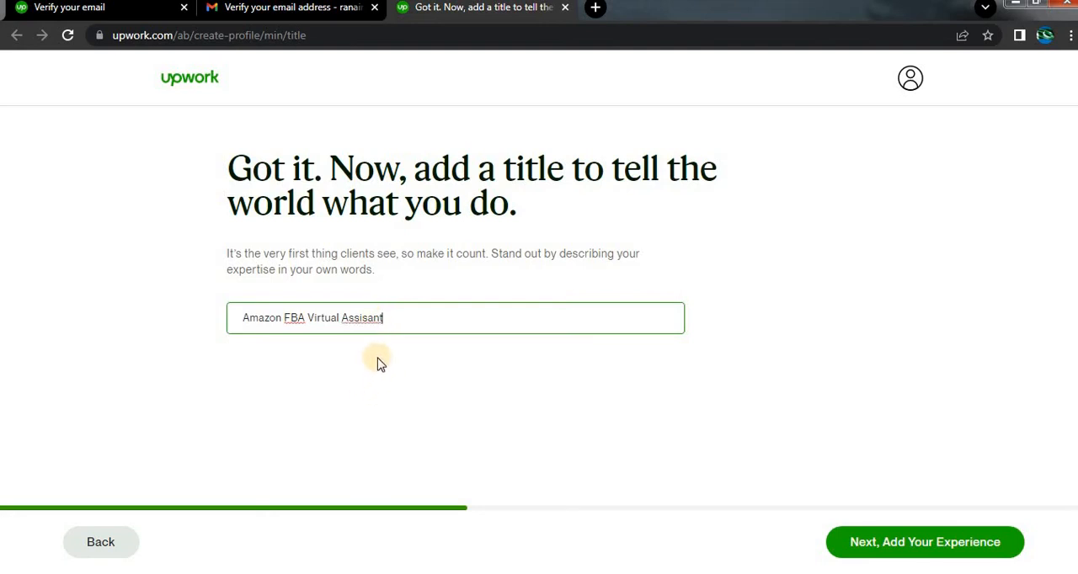
key("BackSpace")
key("BackSpace")
key("BackSpace")
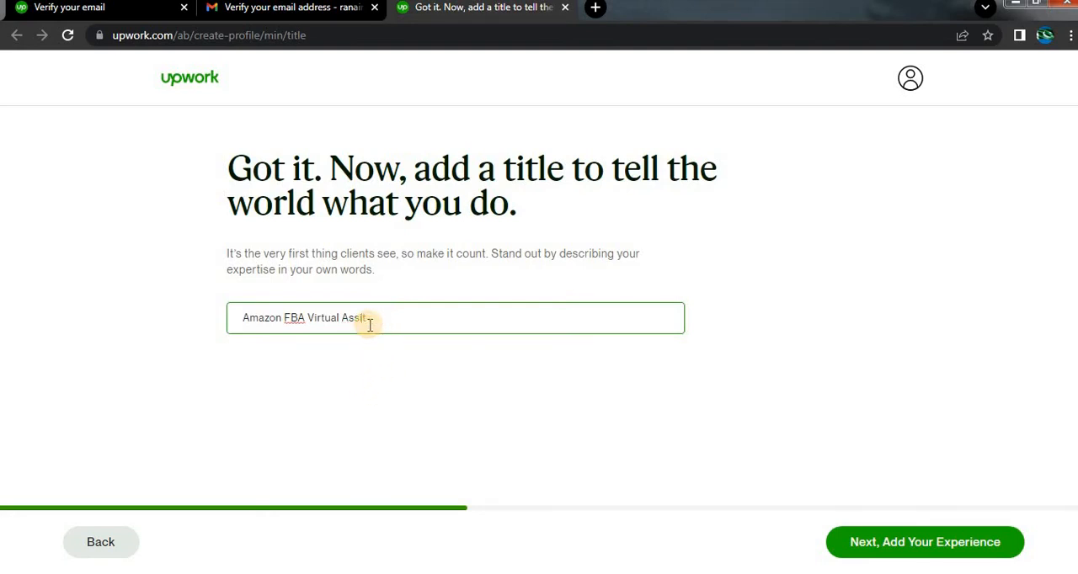
type("tua")
left_click_drag(370, 325, 337, 322)
type("Assistant")
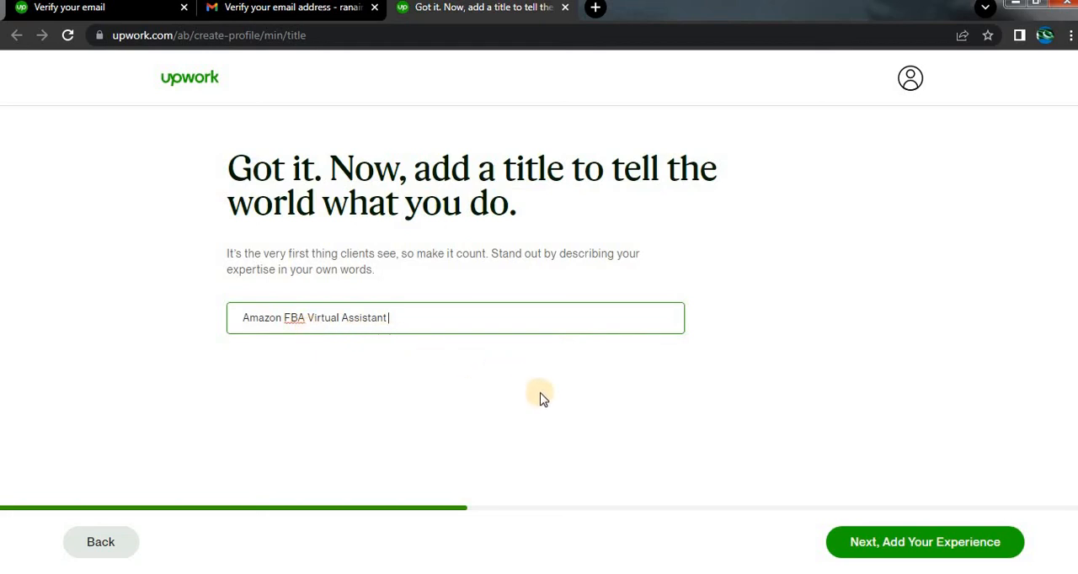
left_click(862, 552)
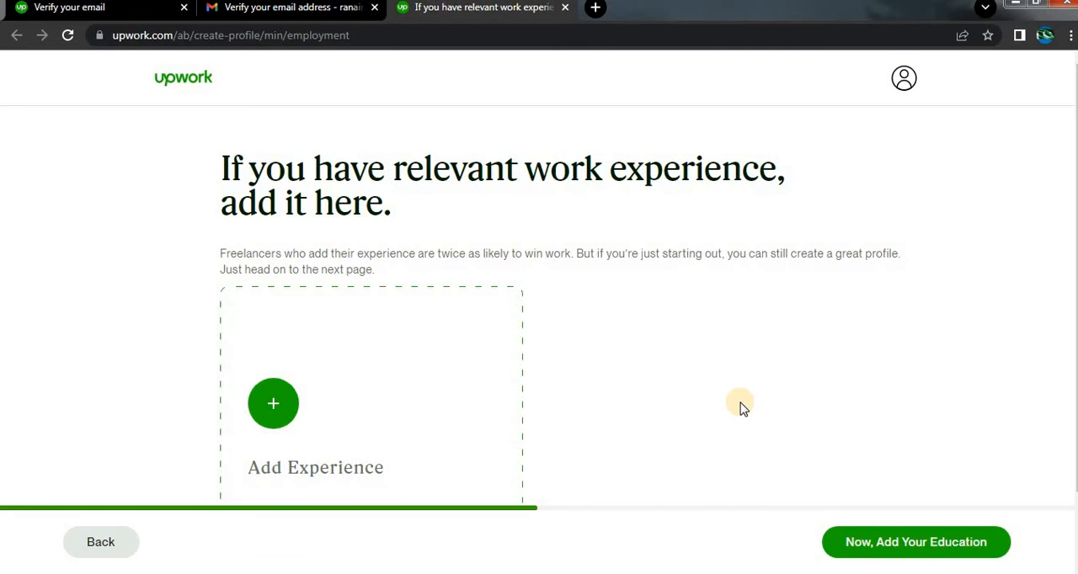
Mark the work experience section as having nothing to add and continue to the education page.
scroll(733, 445, "down", 1)
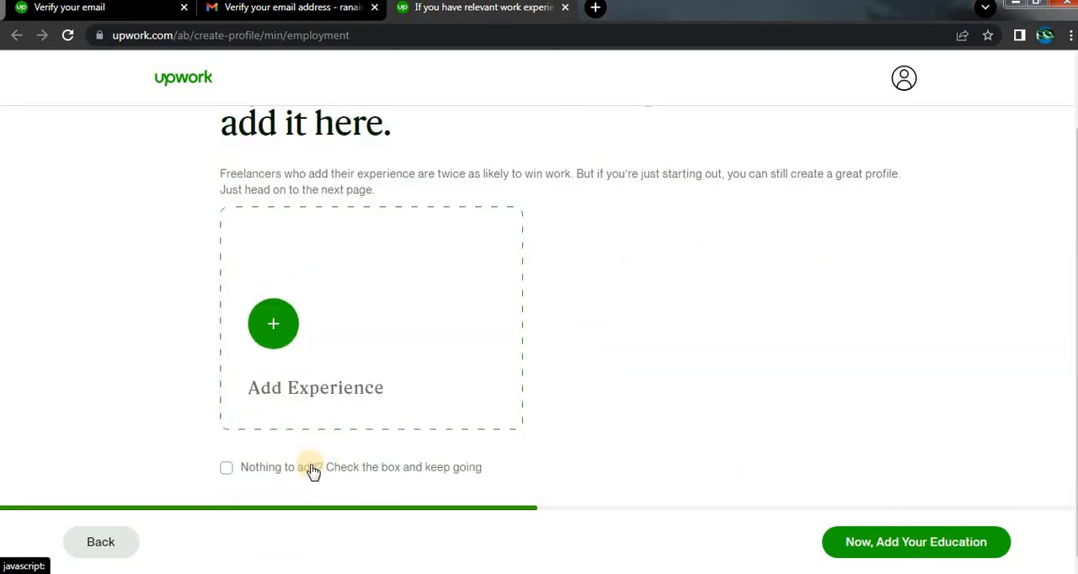
left_click(232, 477)
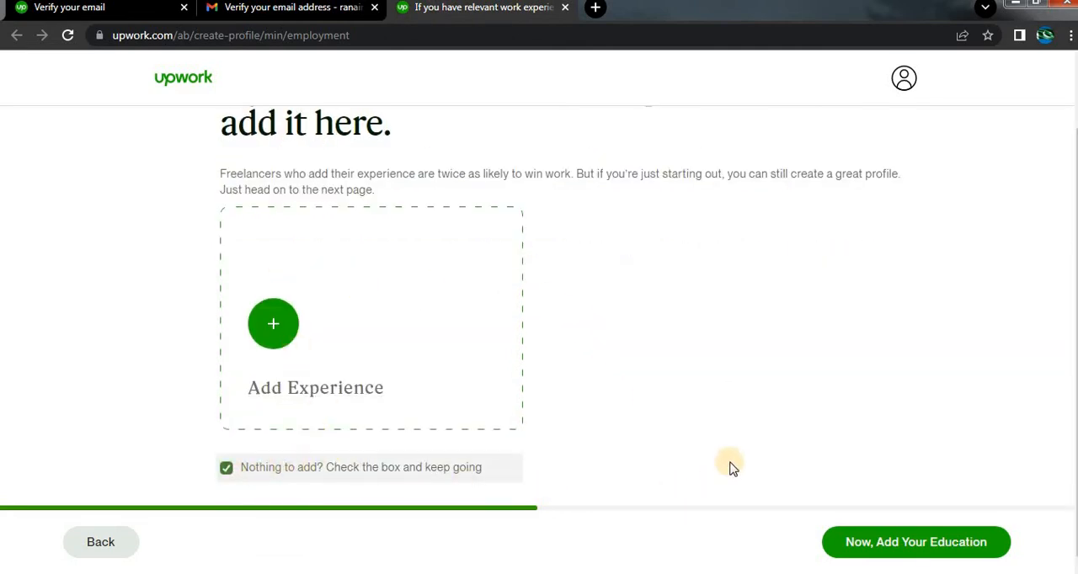
left_click(881, 541)
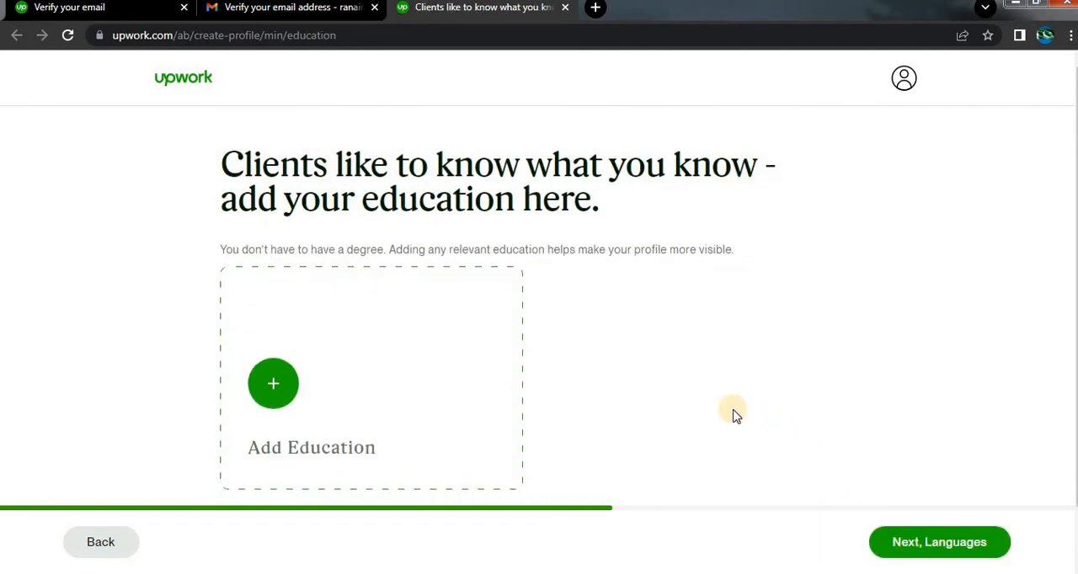
scroll(308, 349, "down", 2)
scroll(356, 229, "up", 2)
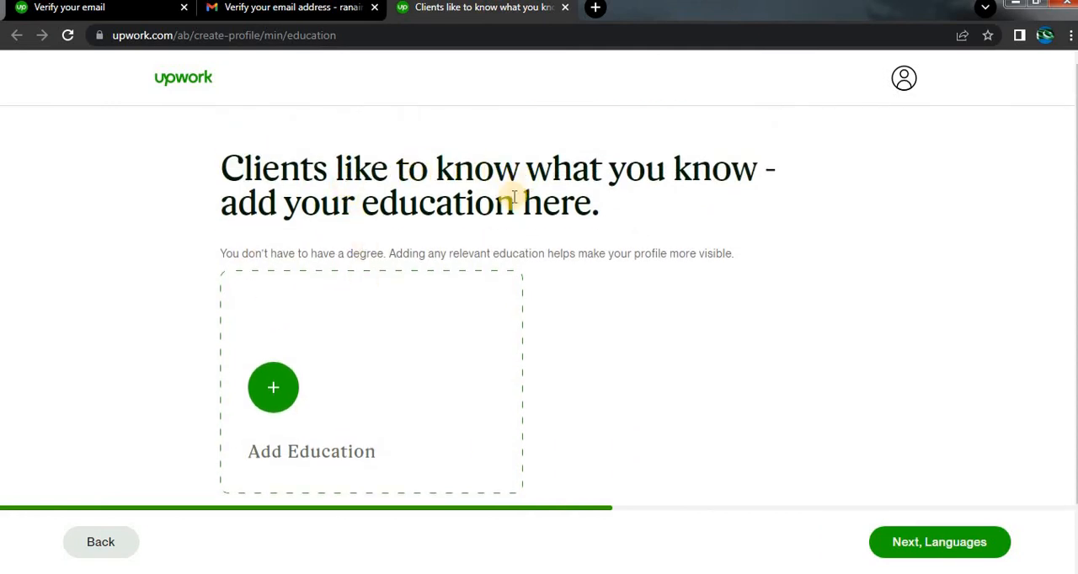
Mark the education section as having nothing to add and continue to the languages page.
scroll(501, 229, "down", 2)
left_click(517, 473)
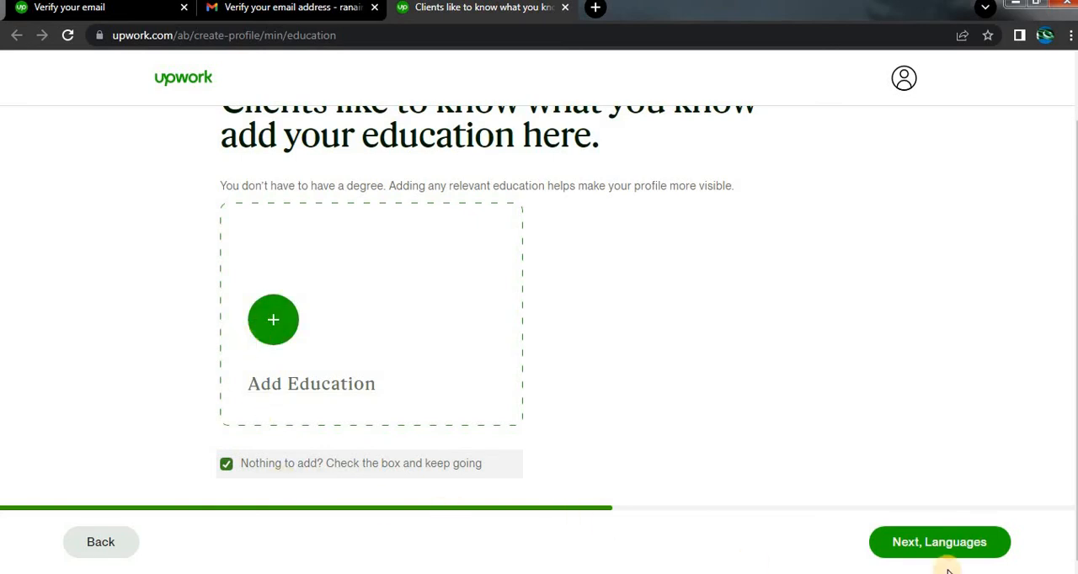
left_click(950, 541)
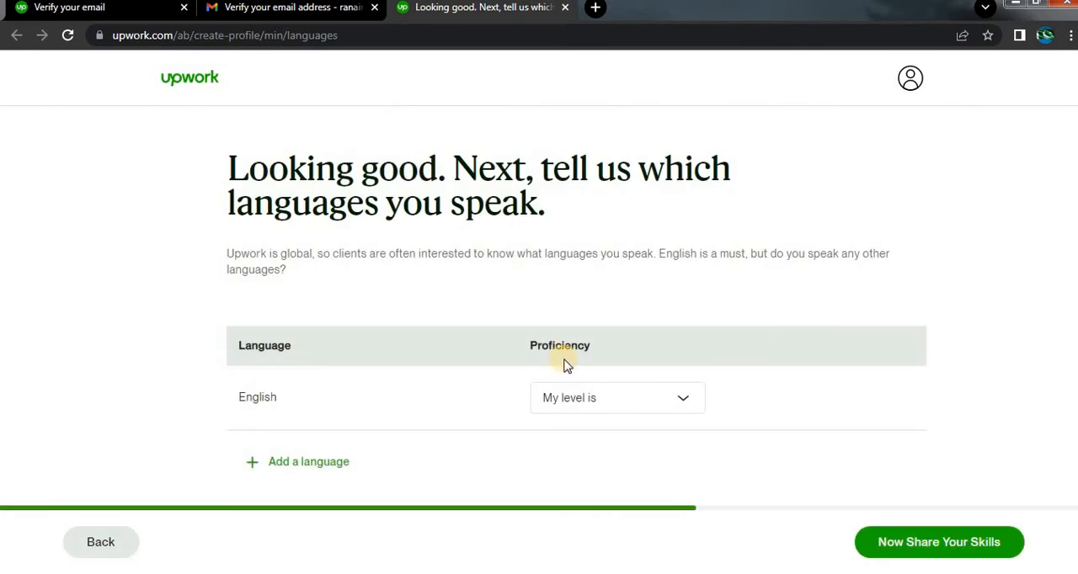
Set the English proficiency to Conversational and continue to the skills page.
left_click(688, 398)
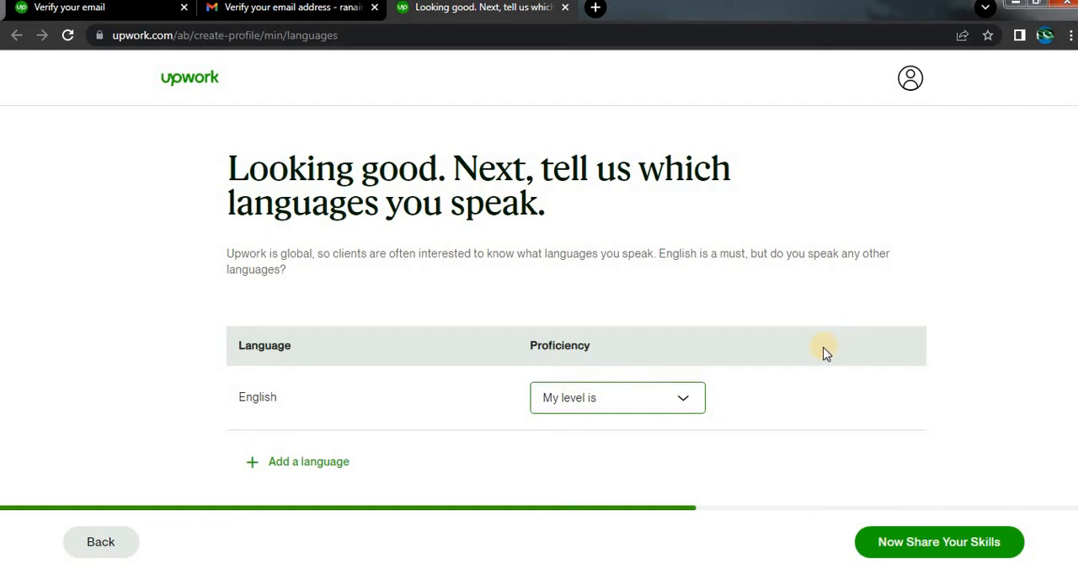
left_click(687, 402)
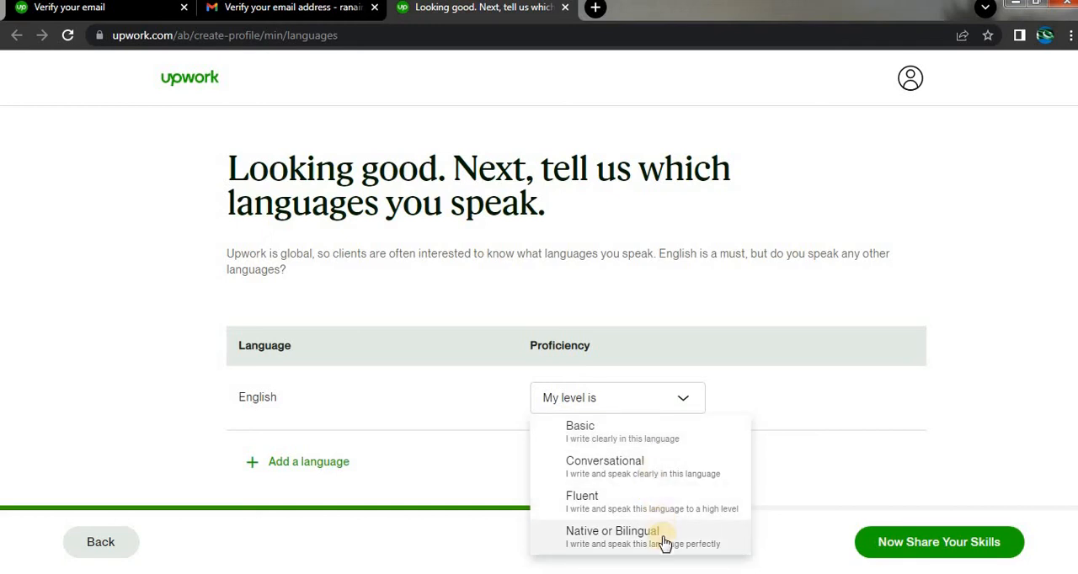
left_click(701, 464)
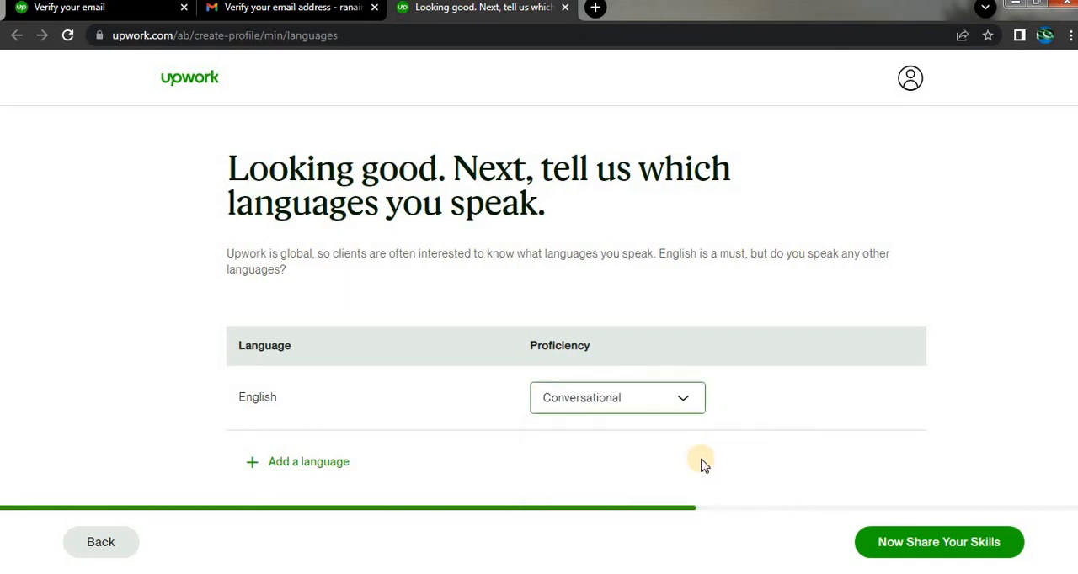
left_click(668, 405)
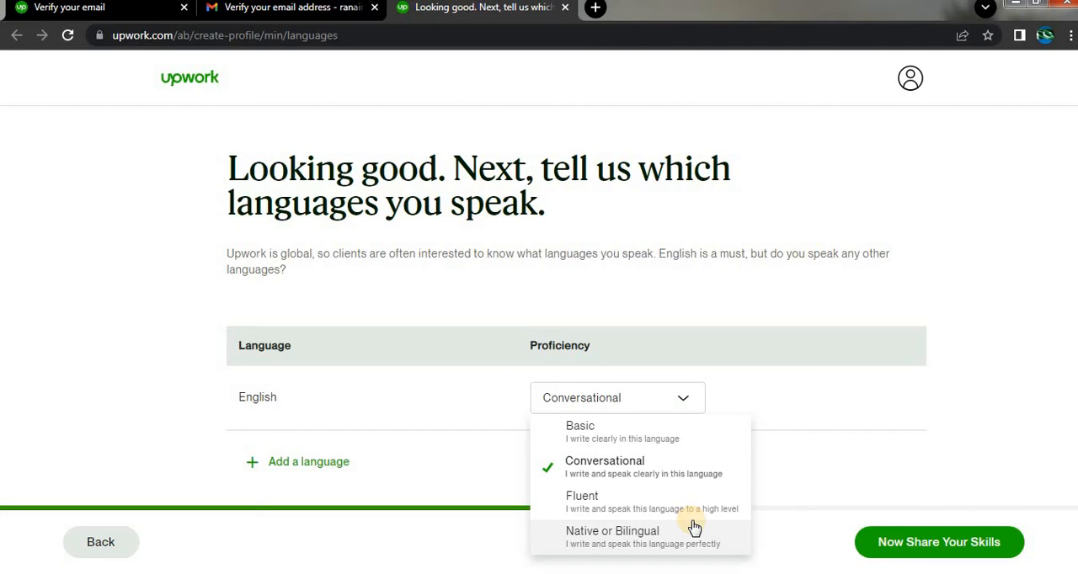
left_click(810, 447)
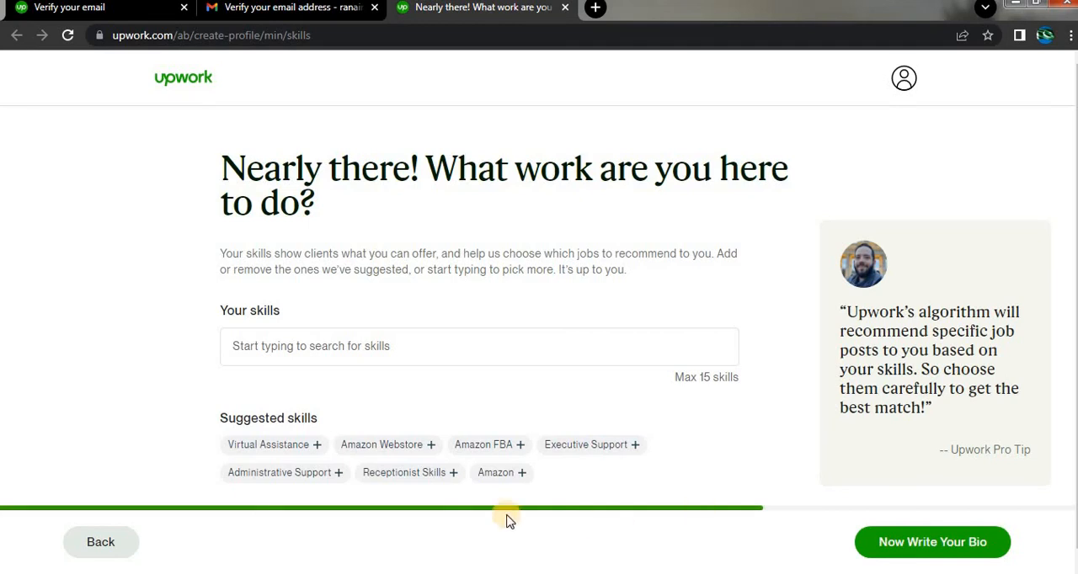
Add the skills Virtual Assistance, Amazon FBA, Amazon and Amazon PPC, and continue to the bio page.
left_click(308, 447)
left_click(413, 453)
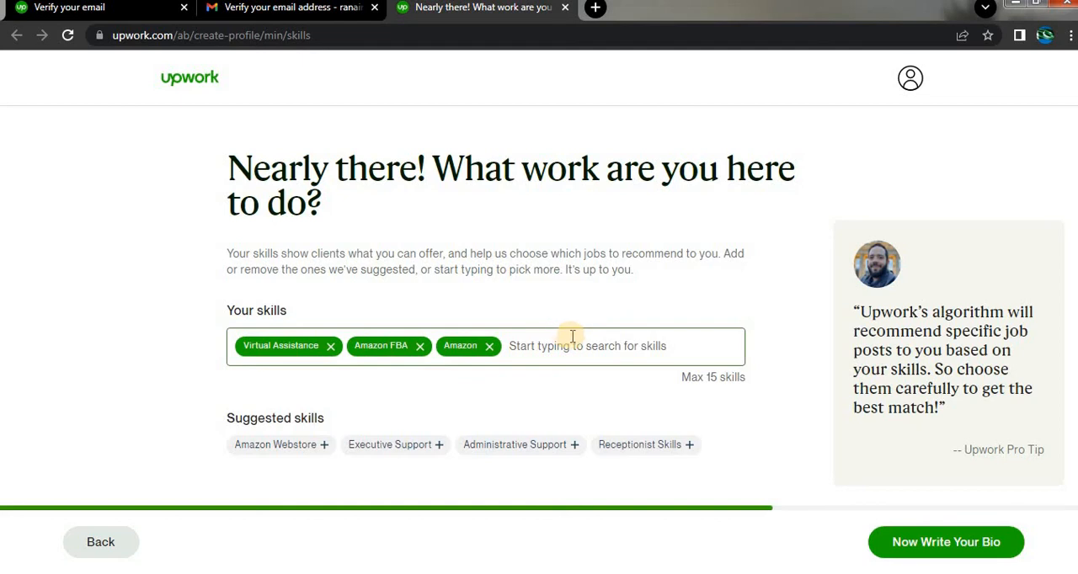
left_click(578, 342)
left_click(574, 350)
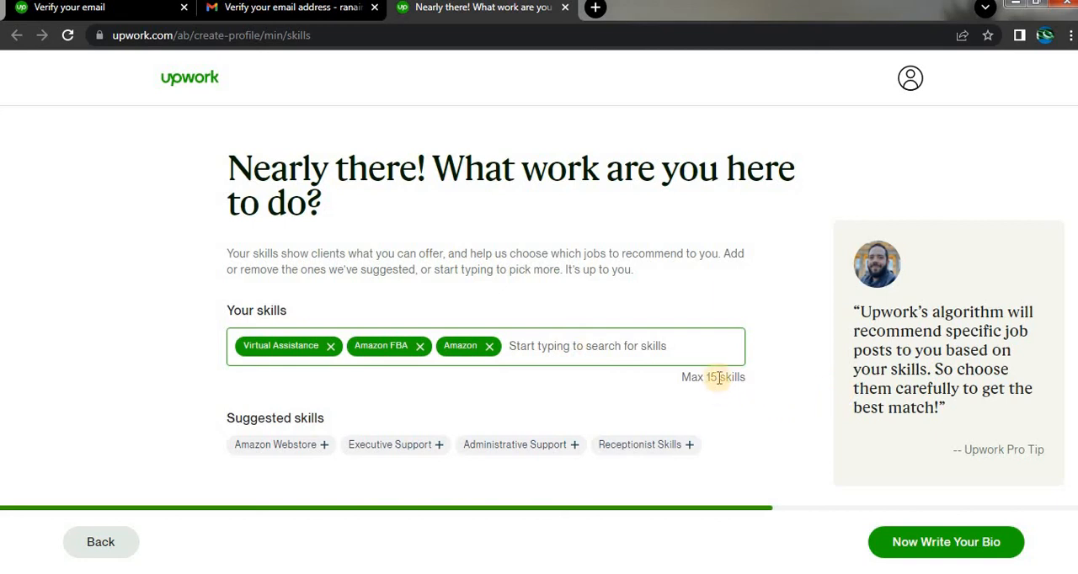
left_click(687, 341)
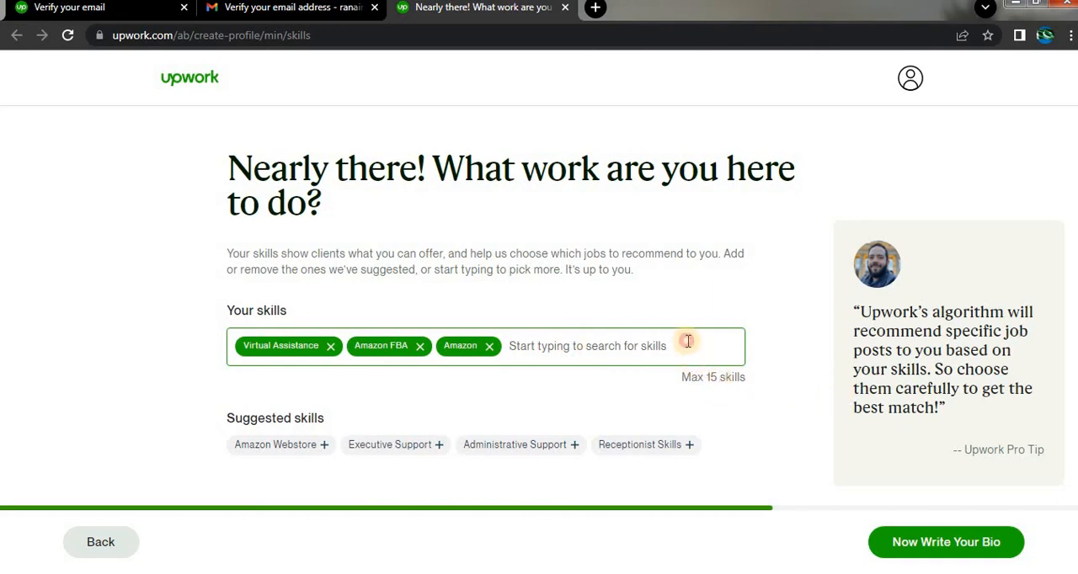
type("Ama")
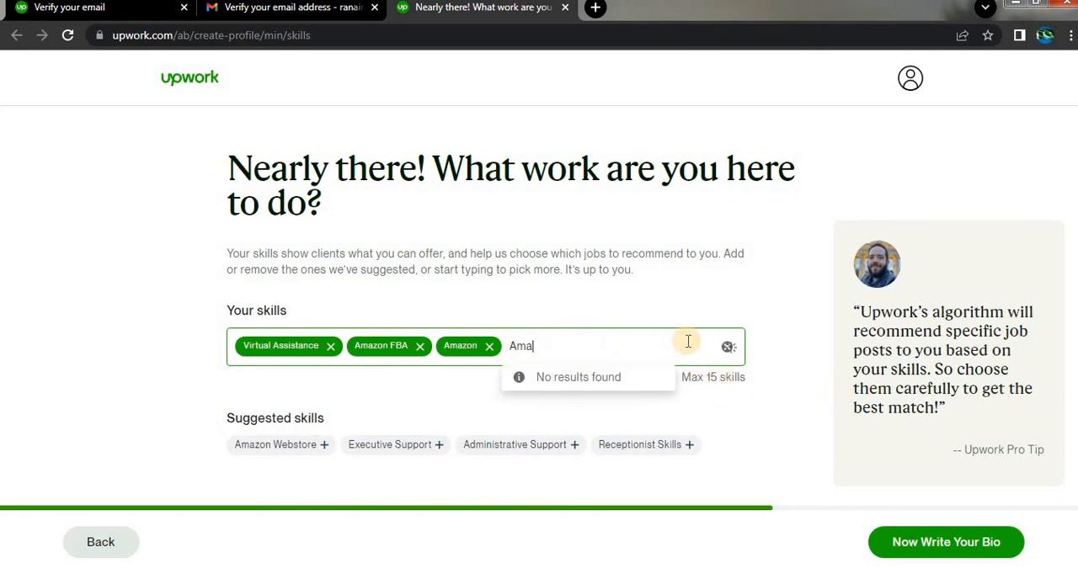
type("zon PPC")
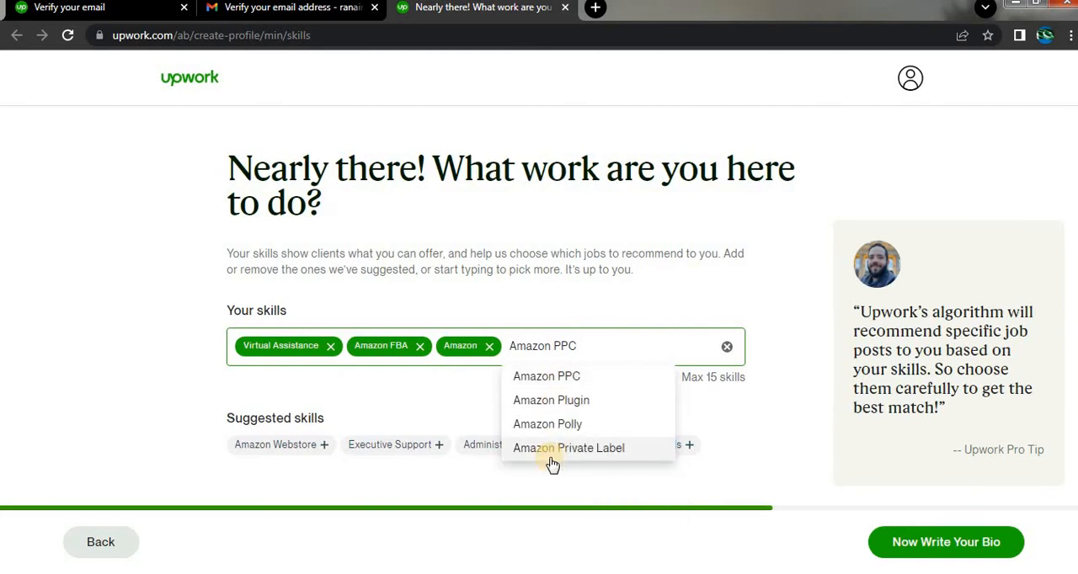
left_click(589, 385)
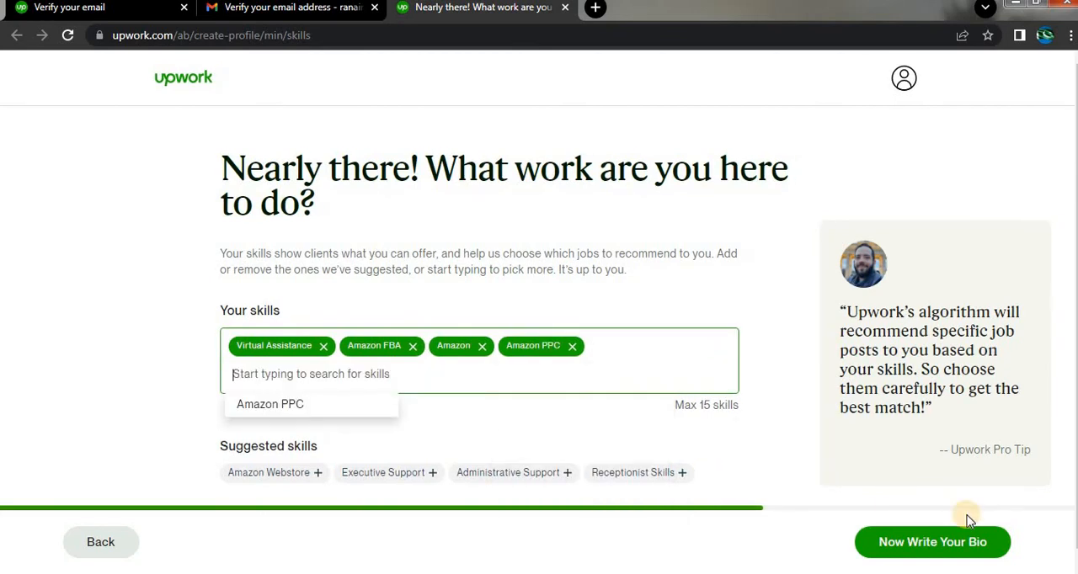
left_click(906, 546)
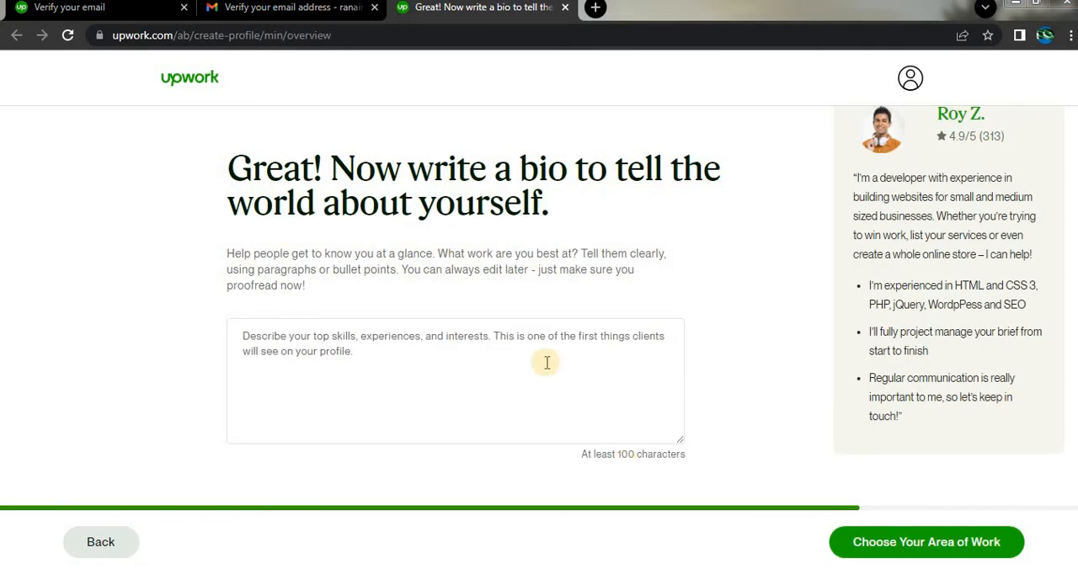
Copy the Proposal document's text in Word from "Hello," to the end and paste it into the Upwork profile bio.
key("alt+Tab")
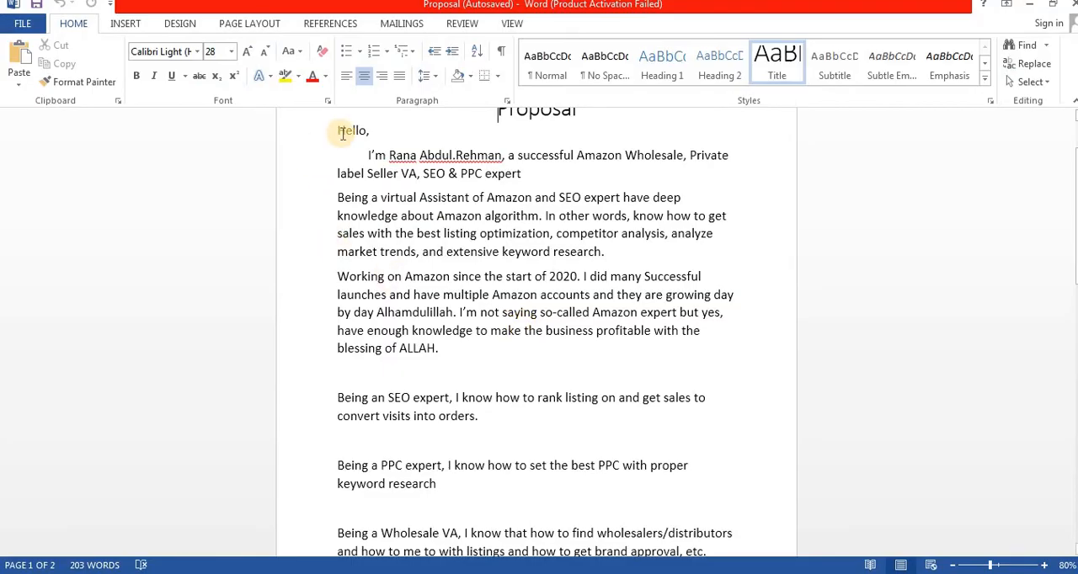
left_click_drag(338, 133, 363, 156)
key("ctrl+shift+End")
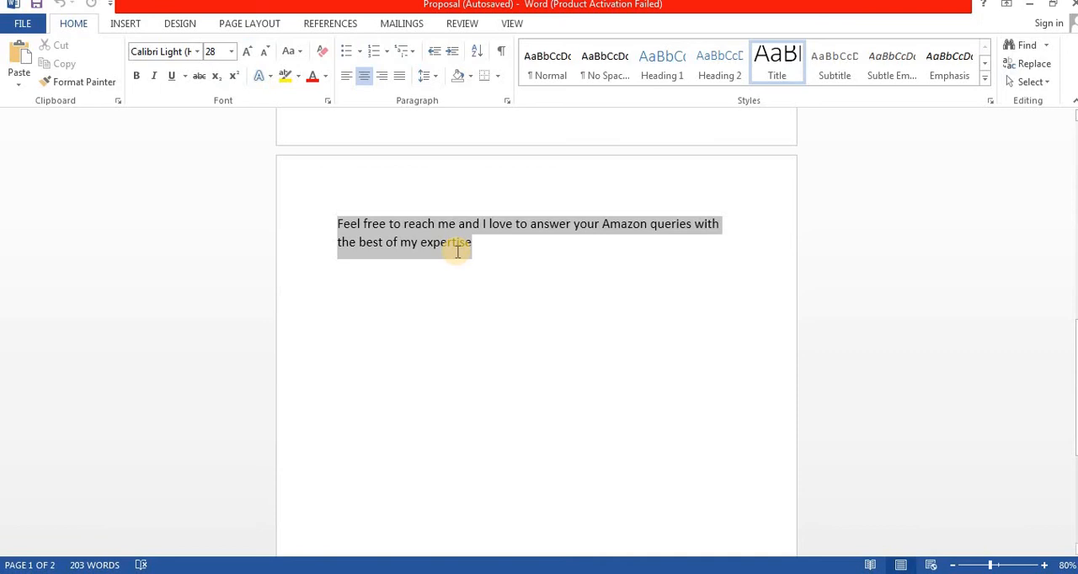
key("ctrl+c")
key("alt+Tab")
left_click(352, 344)
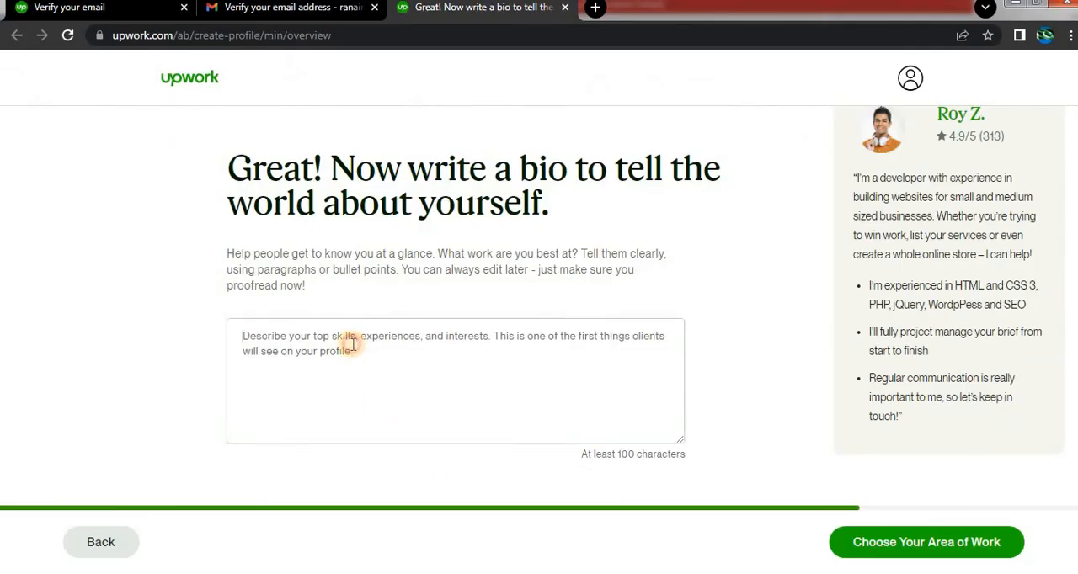
key("ctrl+v")
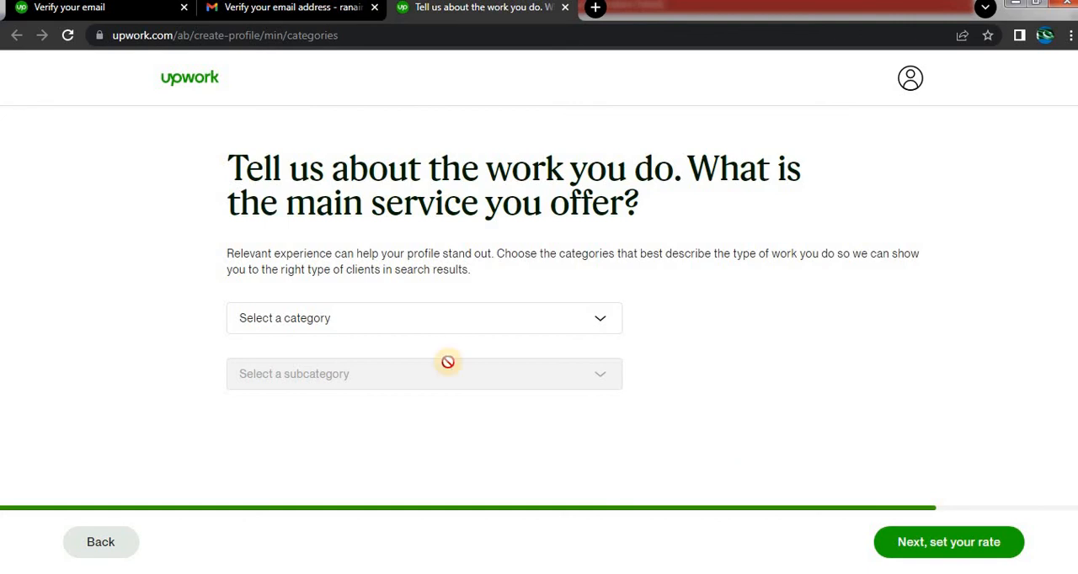
Choose Admin Support as the main service category with the Virtual Assistance subcategory, and continue to the hourly rate page.
left_click(602, 316)
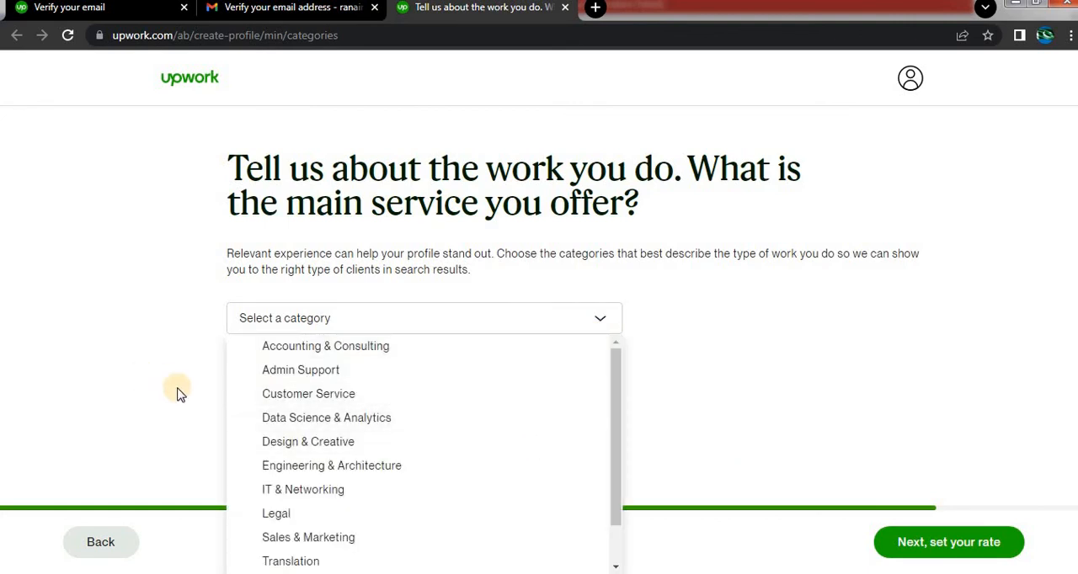
scroll(320, 471, "down", 2)
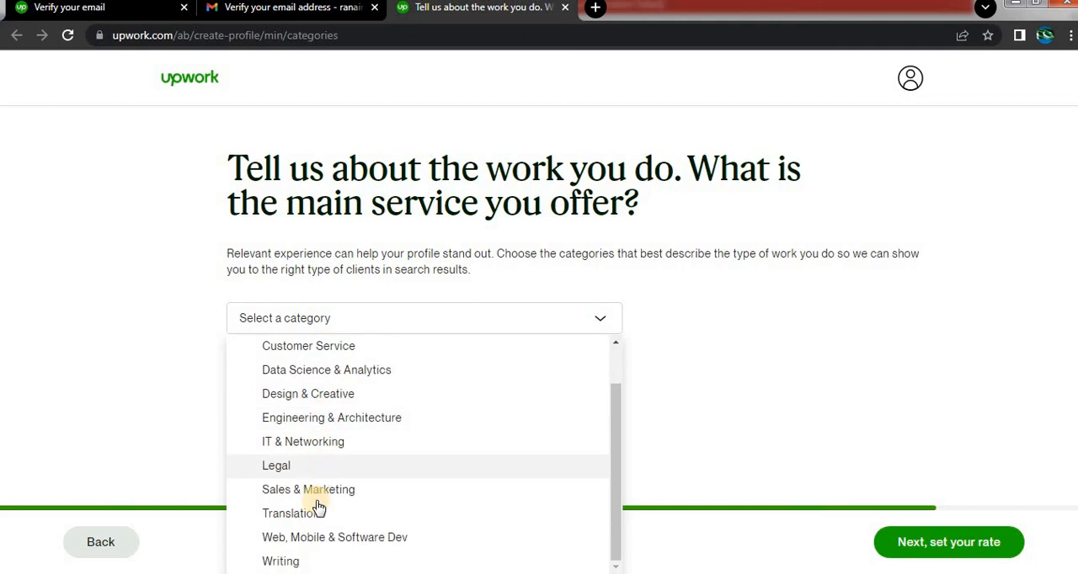
scroll(318, 516, "up", 1)
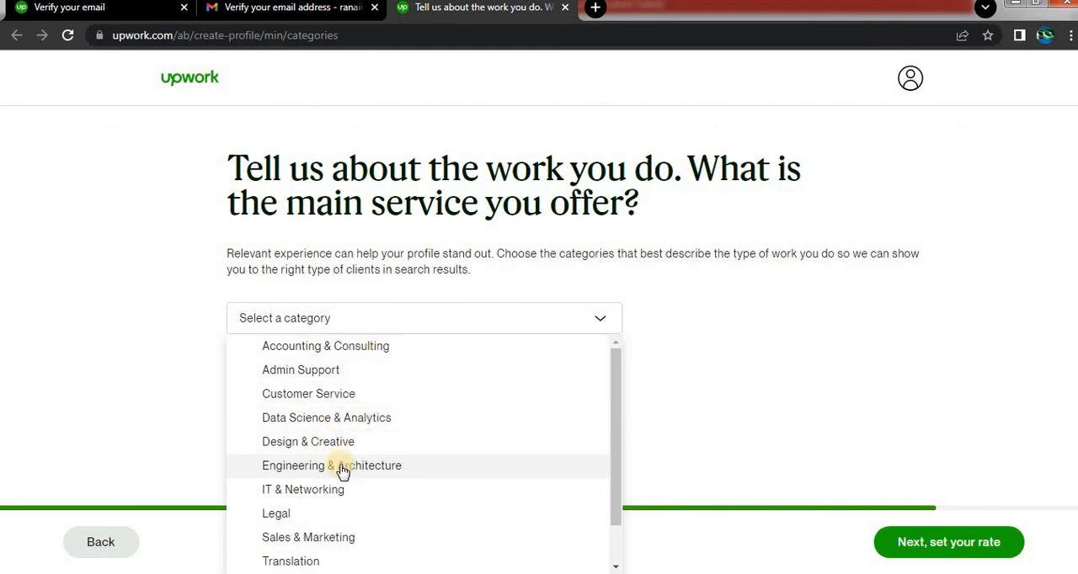
scroll(337, 484, "down", 1)
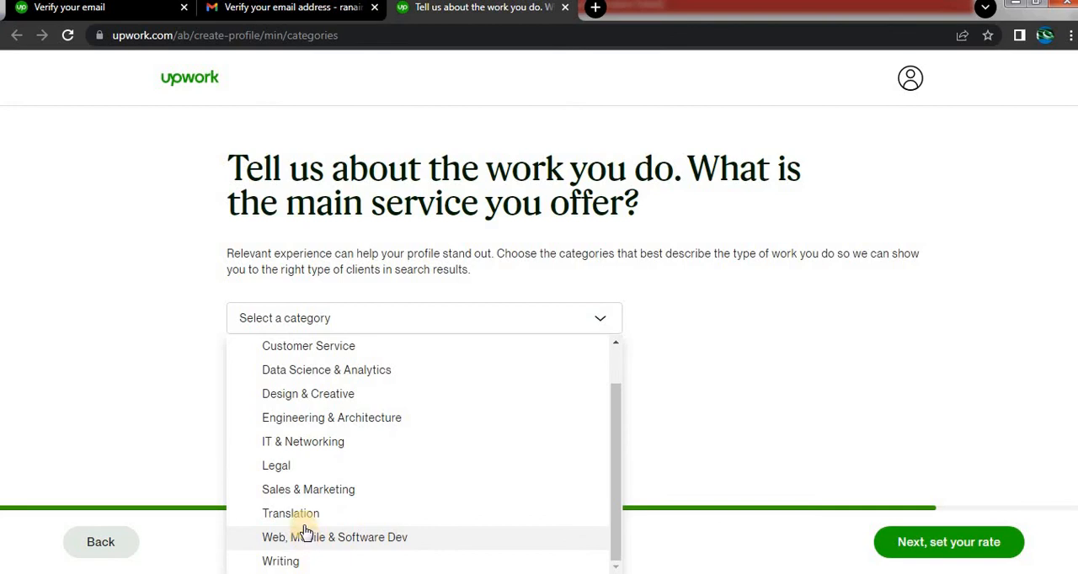
scroll(301, 472, "up", 2)
left_click(310, 378)
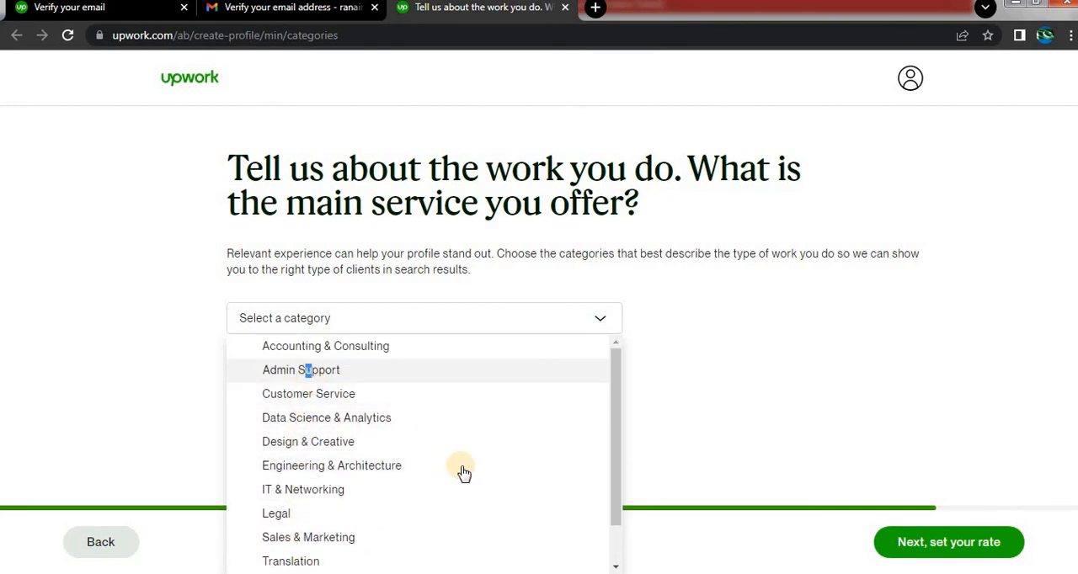
left_click(577, 383)
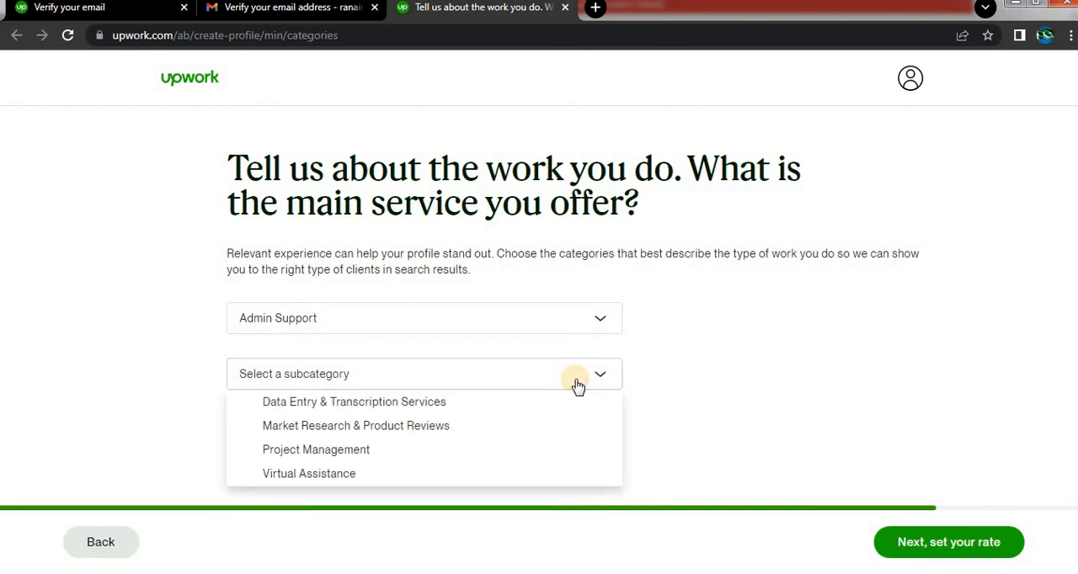
left_click(518, 474)
left_click(884, 557)
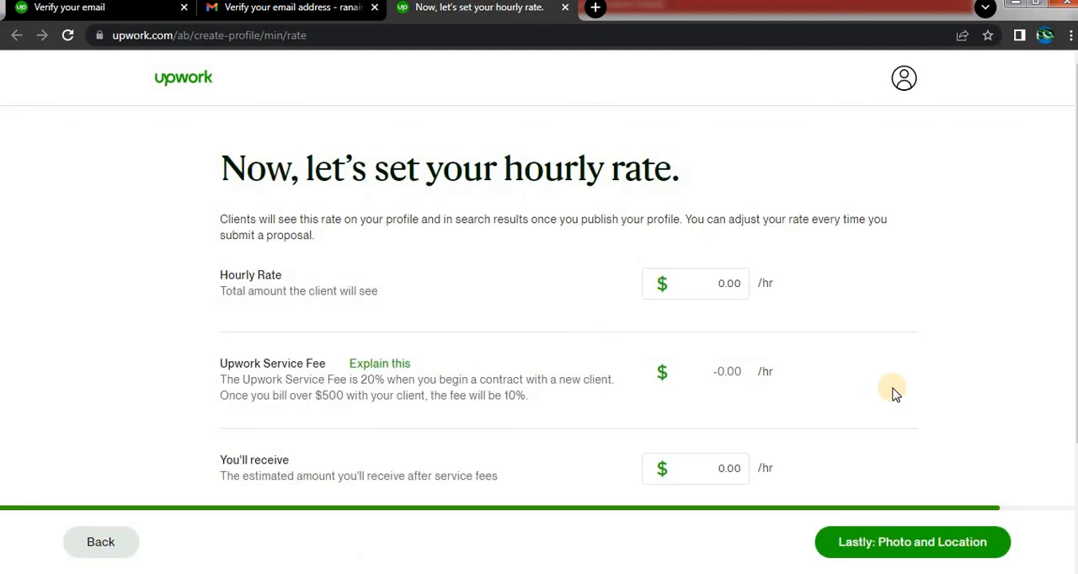
Set the hourly rate to $20 and continue to the photo and location page.
left_click(716, 278)
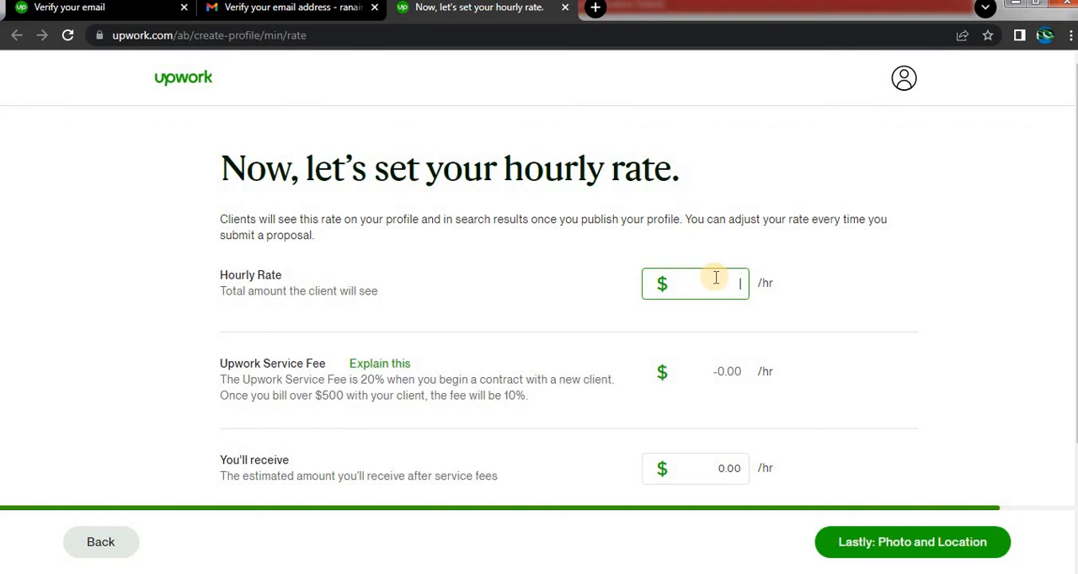
type("20")
scroll(686, 396, "down", 1)
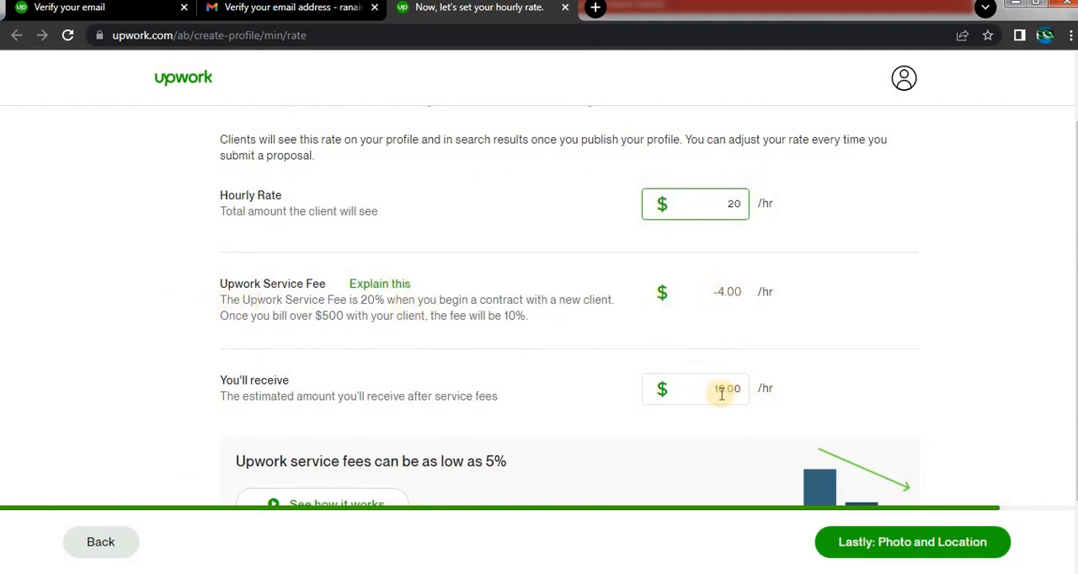
scroll(722, 391, "down", 1)
scroll(741, 389, "up", 2)
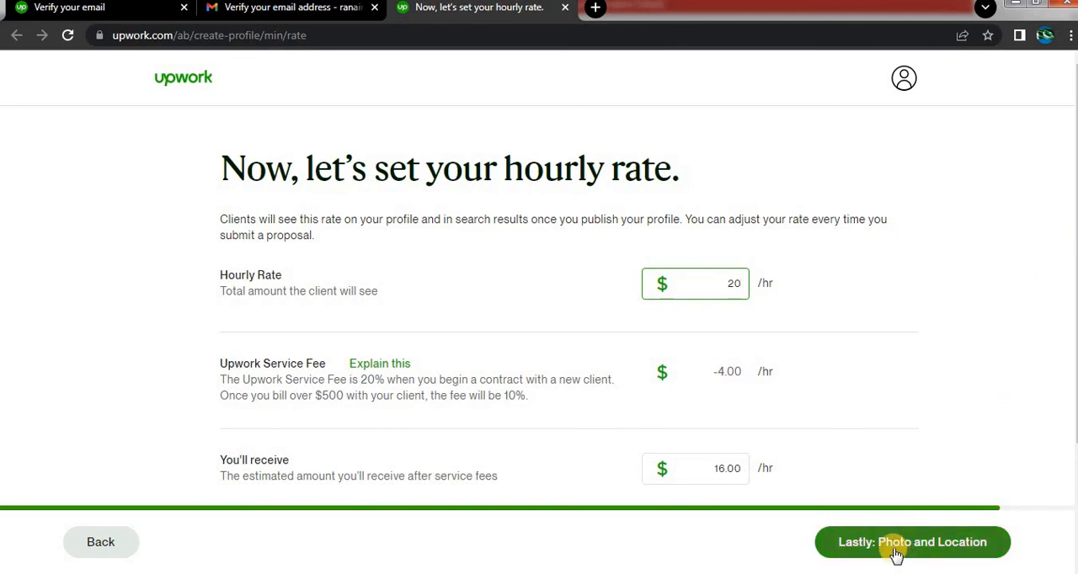
left_click(897, 328)
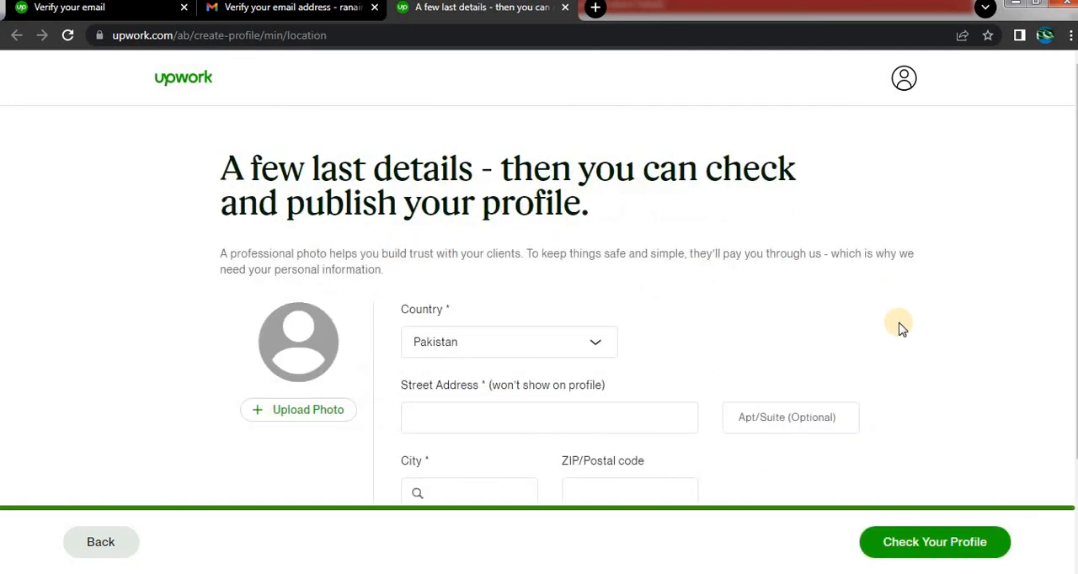
Complete the profile photo and location details with Pakistan as the country, and proceed to the profile preview.
scroll(732, 334, "down", 3)
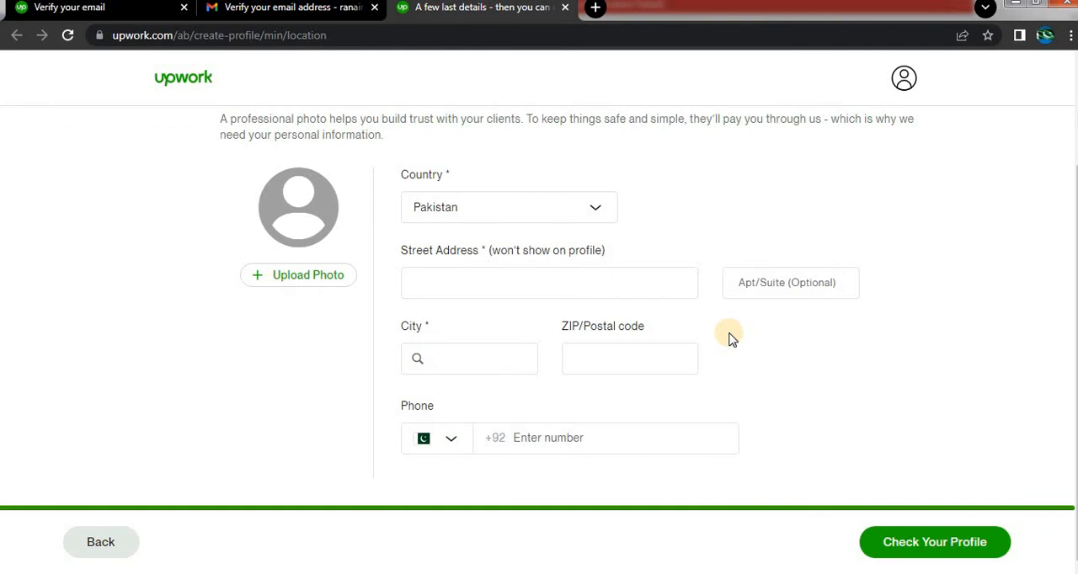
left_click(592, 214)
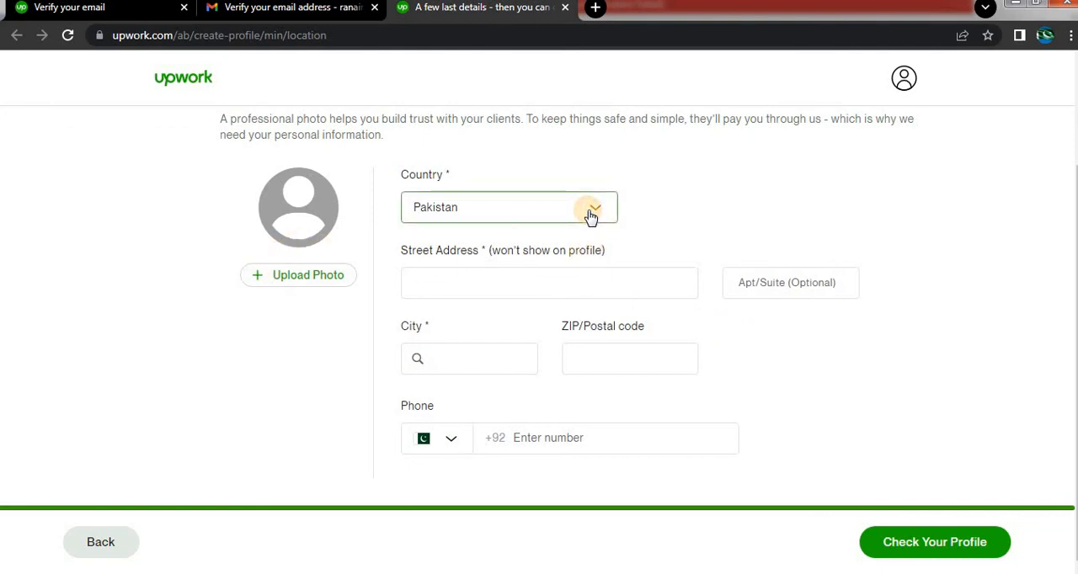
left_click(684, 206)
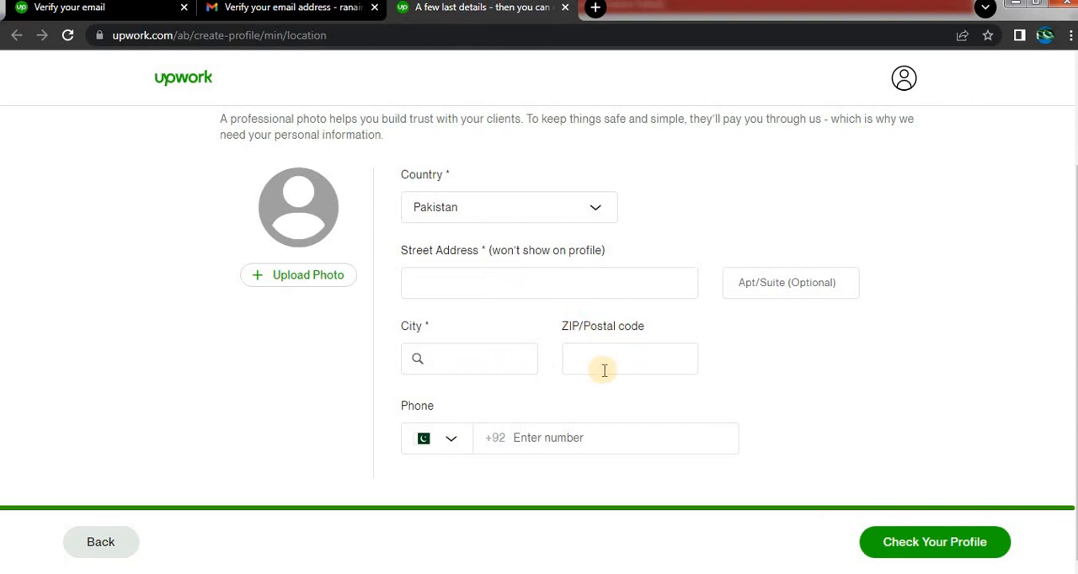
scroll(595, 405, "up", 3)
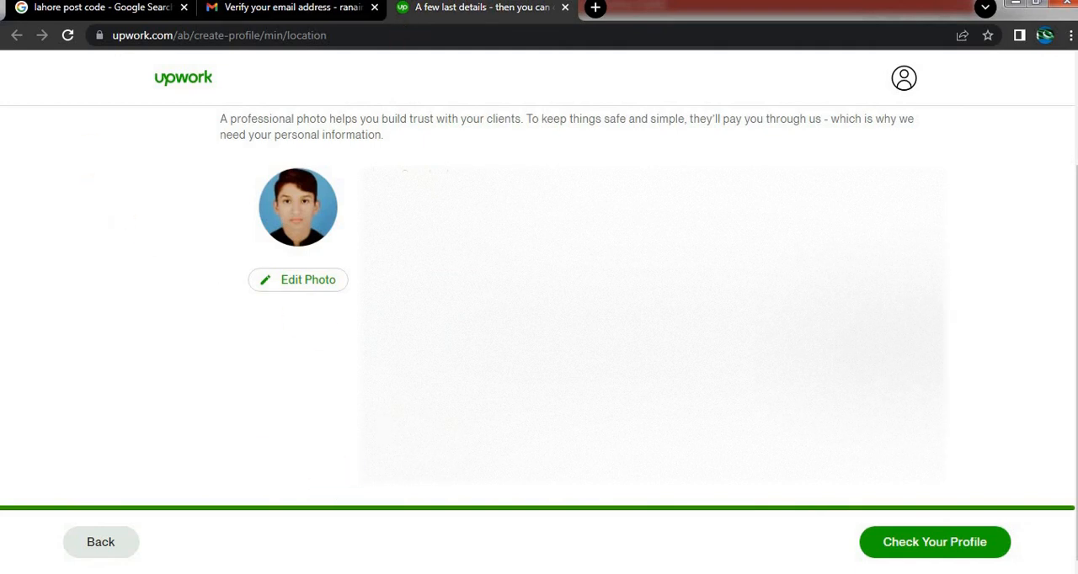
left_click(935, 557)
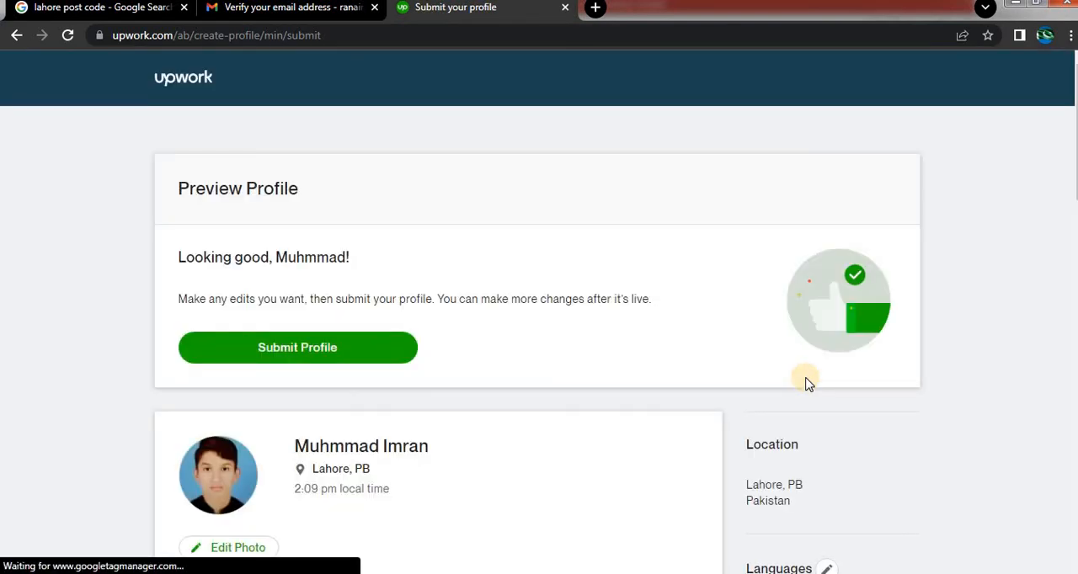
Review the profile preview, from the title, bio and languages down to the skills, work experience and education history.
scroll(140, 371, "down", 4)
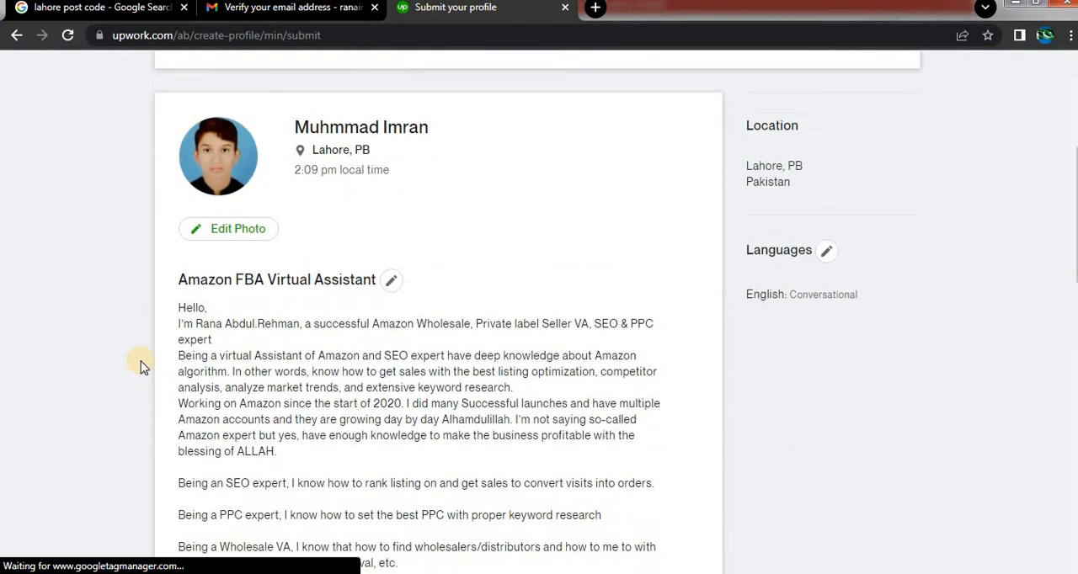
scroll(140, 371, "down", 4)
scroll(138, 360, "up", 8)
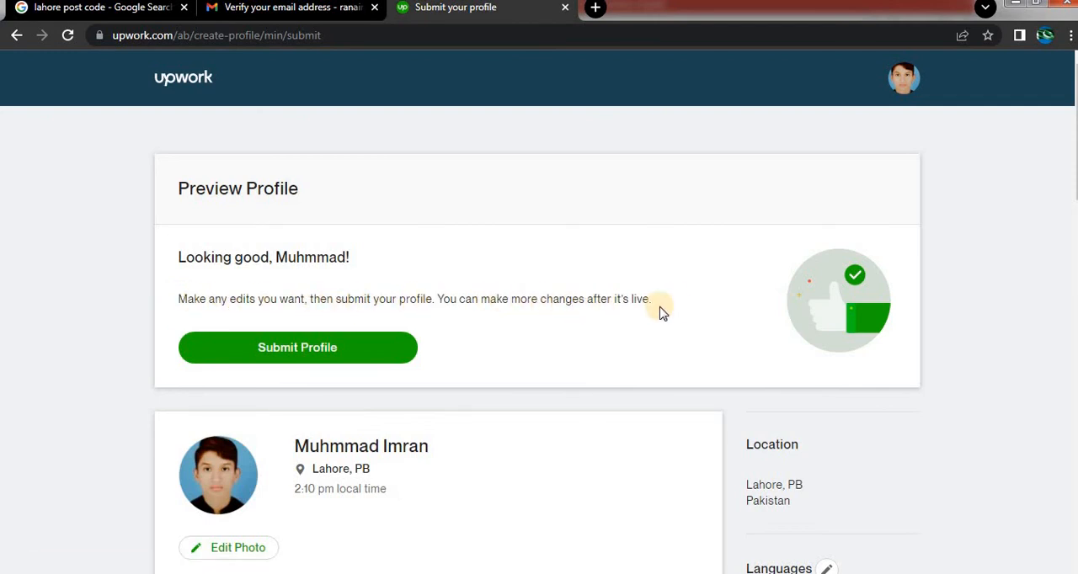
scroll(678, 307, "down", 12)
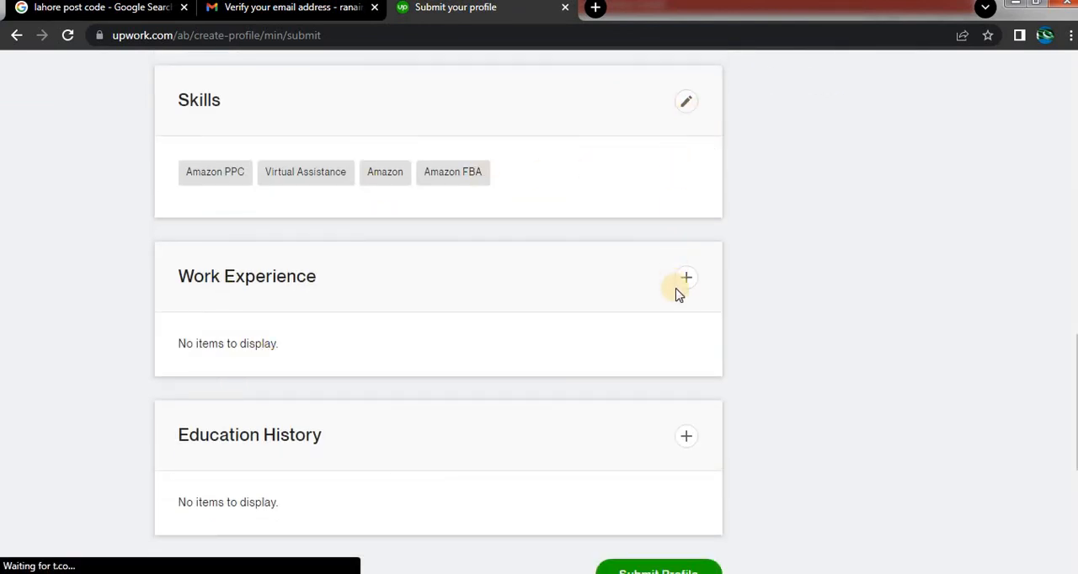
scroll(674, 303, "down", 2)
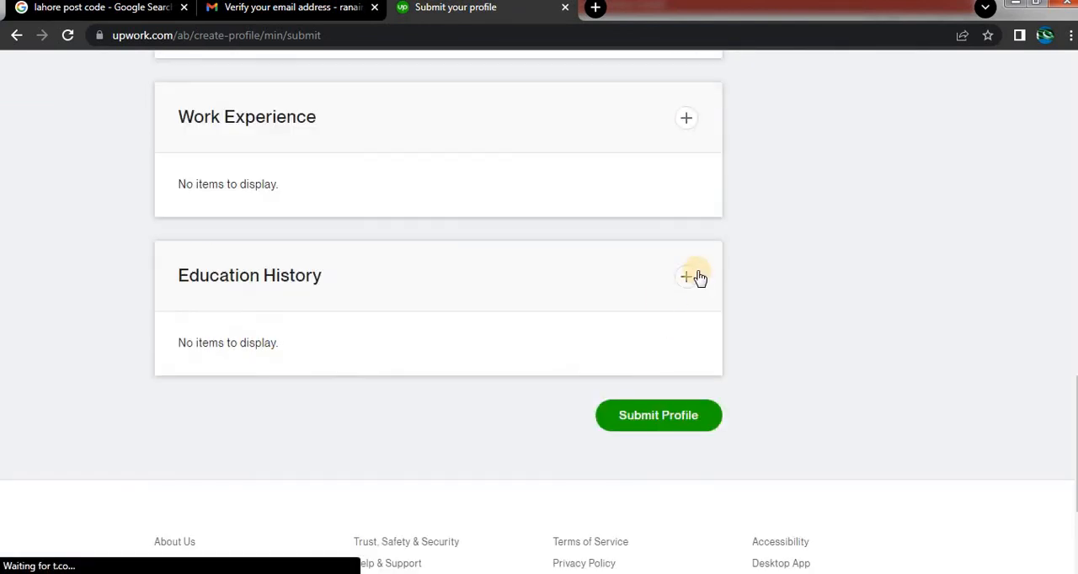
scroll(674, 329, "up", 15)
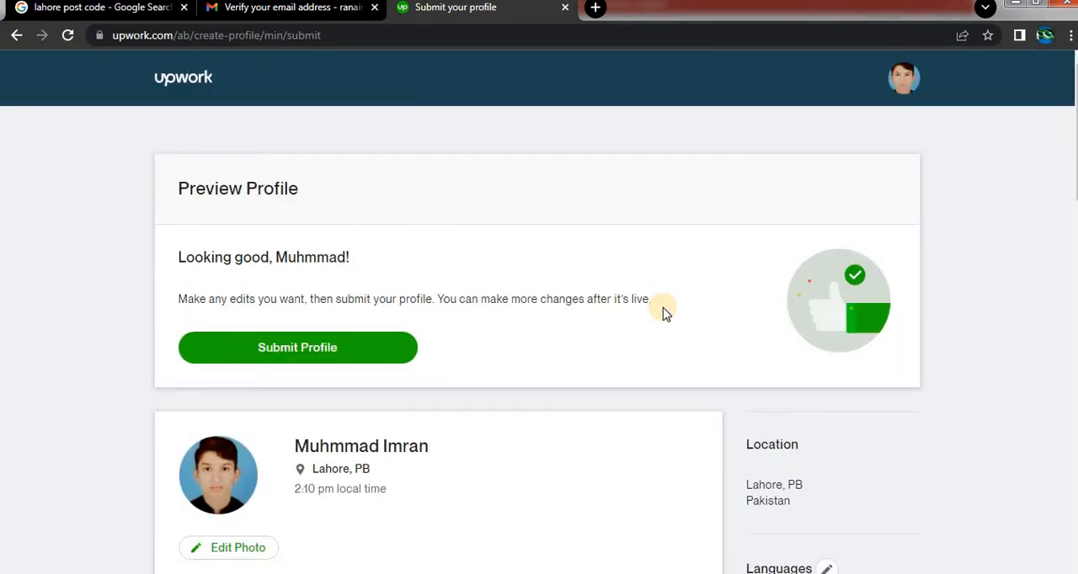
scroll(666, 314, "down", 4)
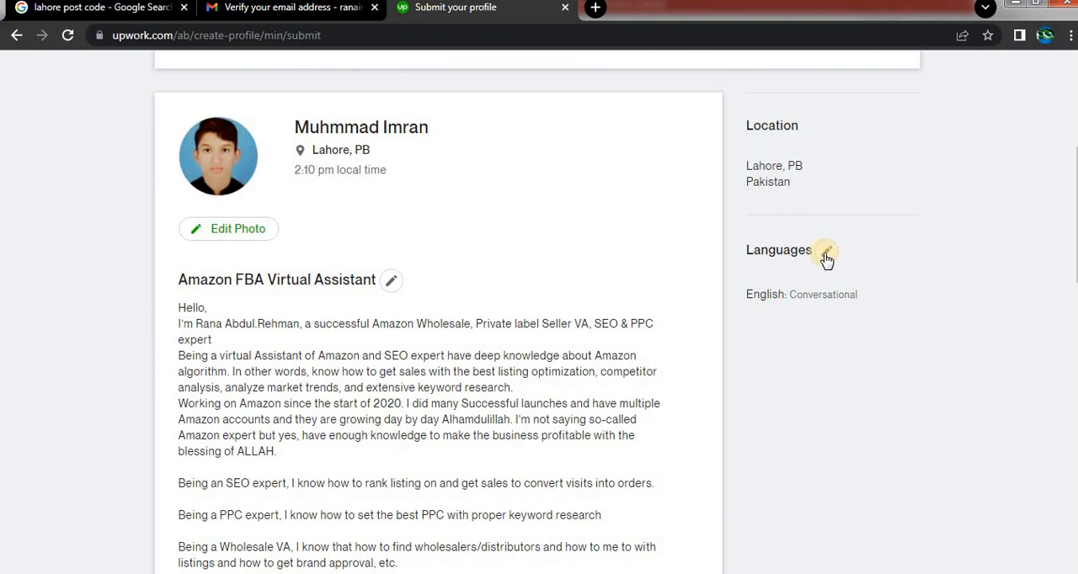